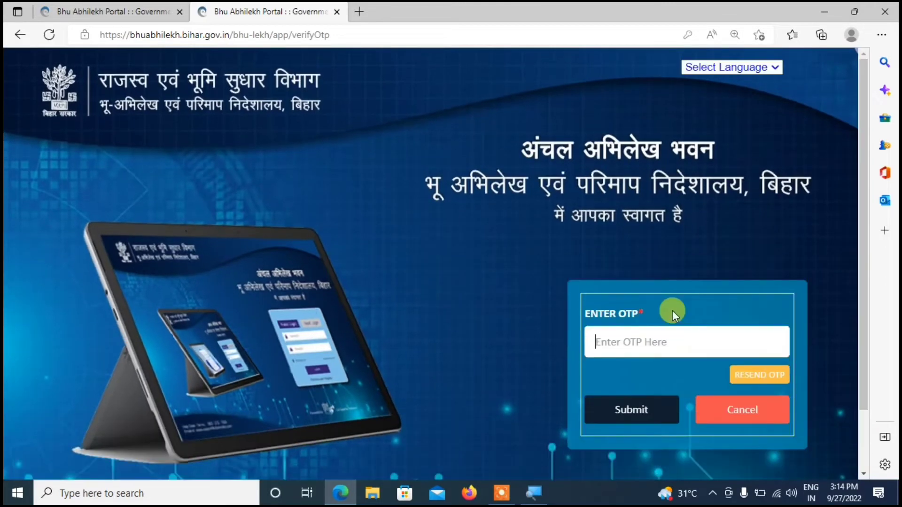
# Enter the one-time password to verify the first login and acknowledge the request to change the password.
pyautogui.click(634, 340)
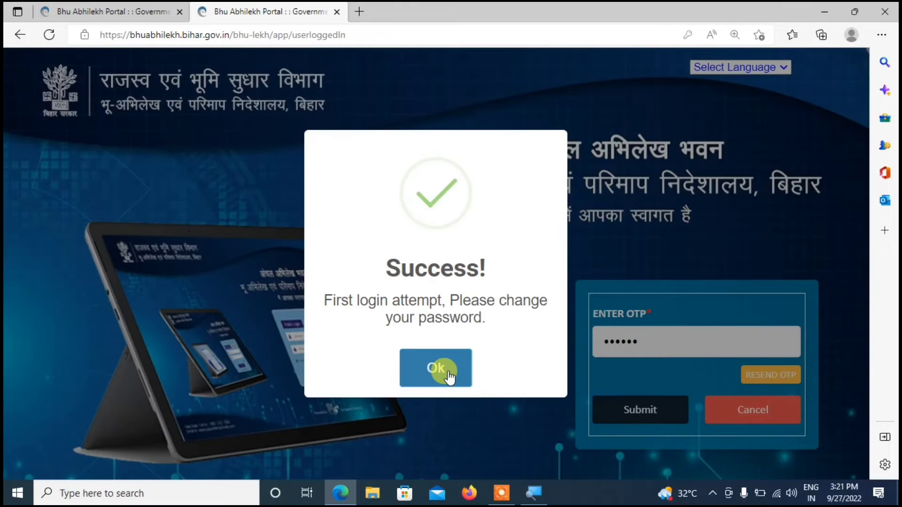
pyautogui.click(448, 371)
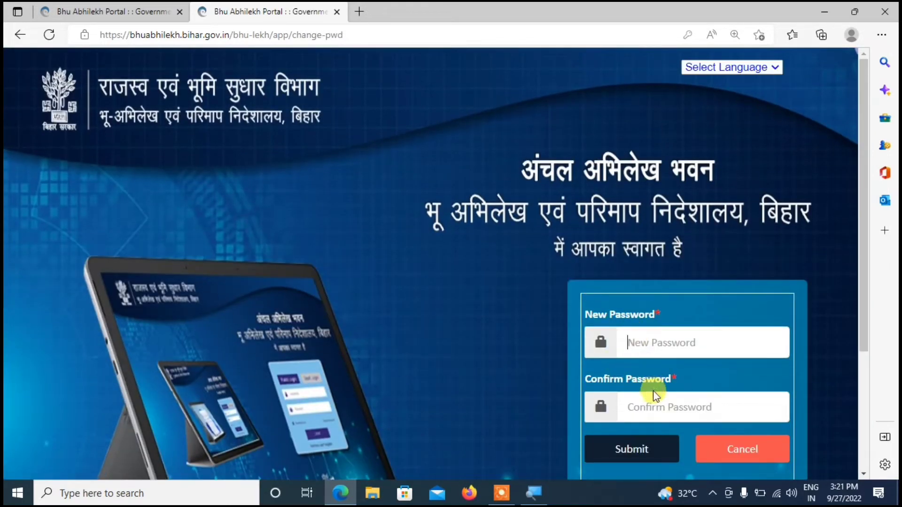
# Enter and confirm a new account password, submit the change and acknowledge the confirmation.
pyautogui.click(638, 345)
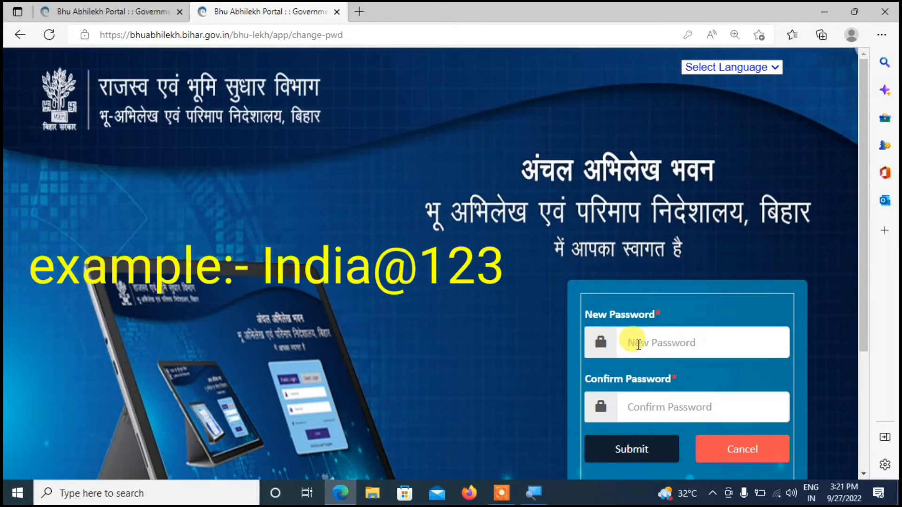
pyautogui.click(638, 407)
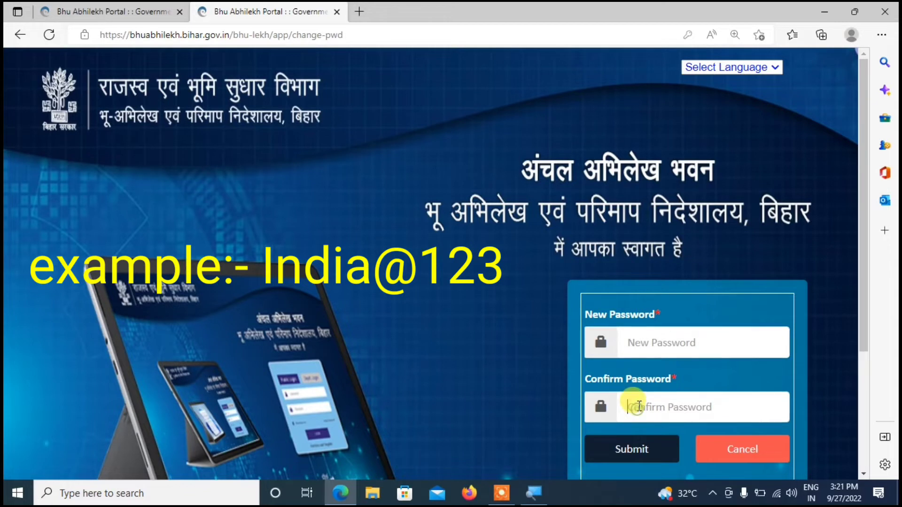
pyautogui.scroll(-3, 638, 406)
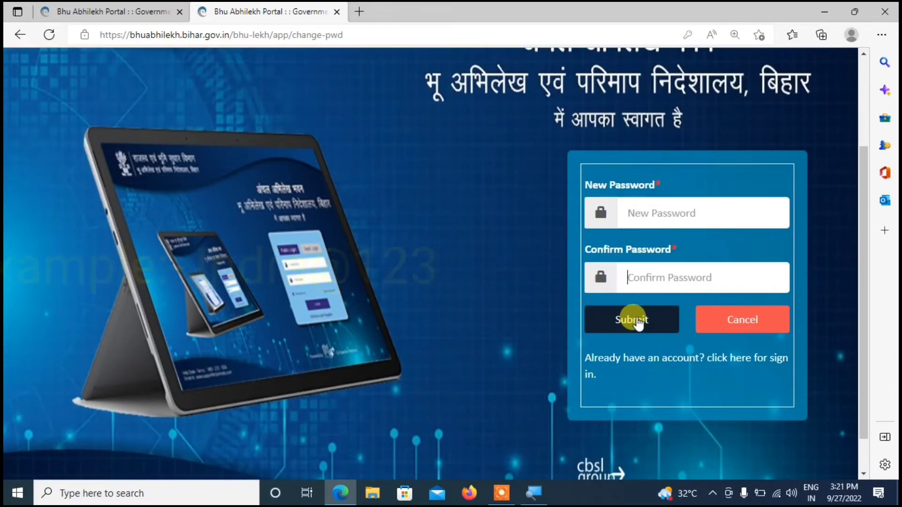
pyautogui.click(638, 324)
pyautogui.click(428, 356)
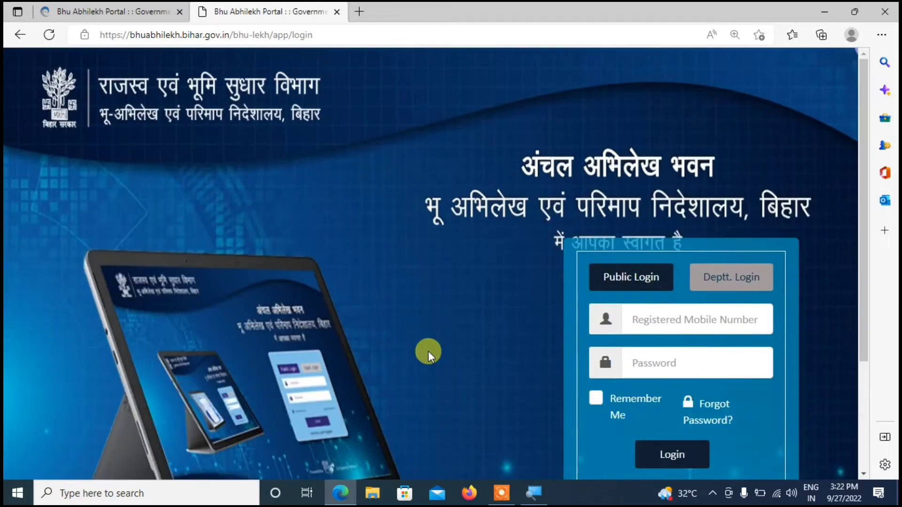
# Sign in through the public login with the registered mobile number, the new account password and the one-time password.
pyautogui.scroll(-1, 469, 359)
pyautogui.scroll(-1, 469, 358)
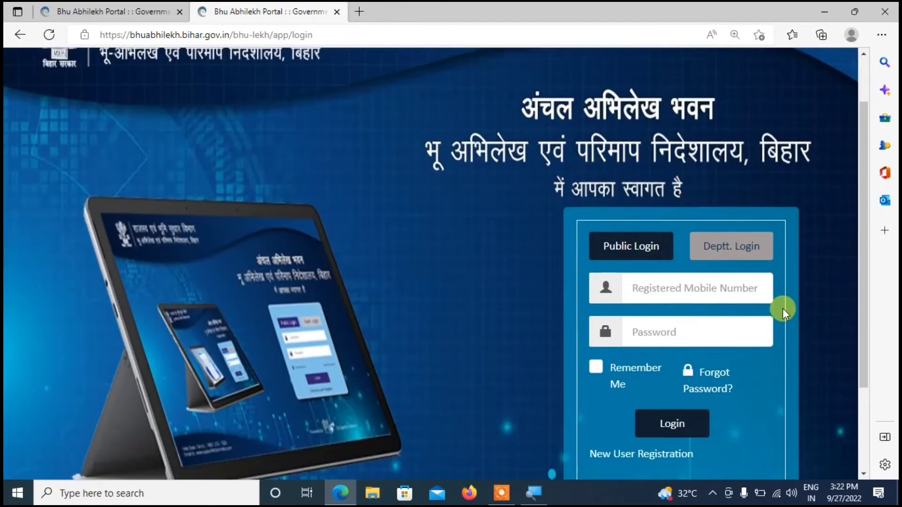
pyautogui.click(712, 294)
pyautogui.click(676, 330)
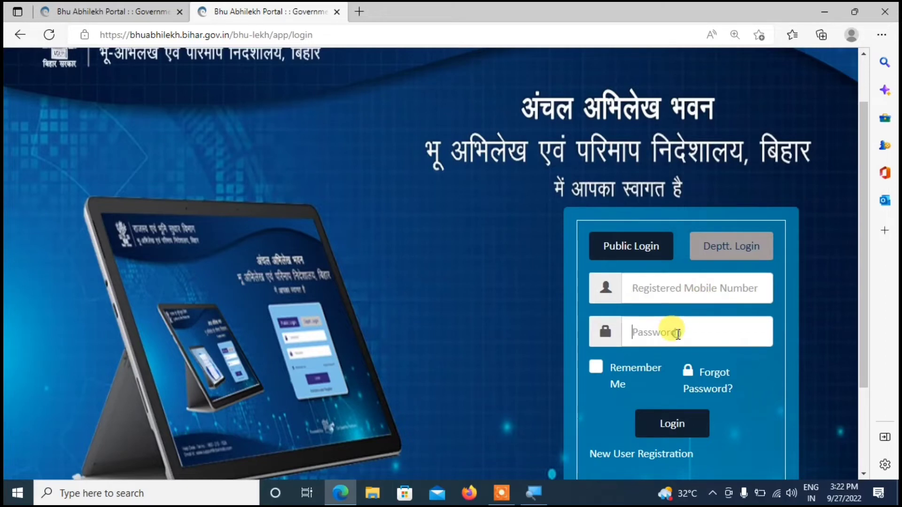
pyautogui.click(673, 423)
pyautogui.click(436, 359)
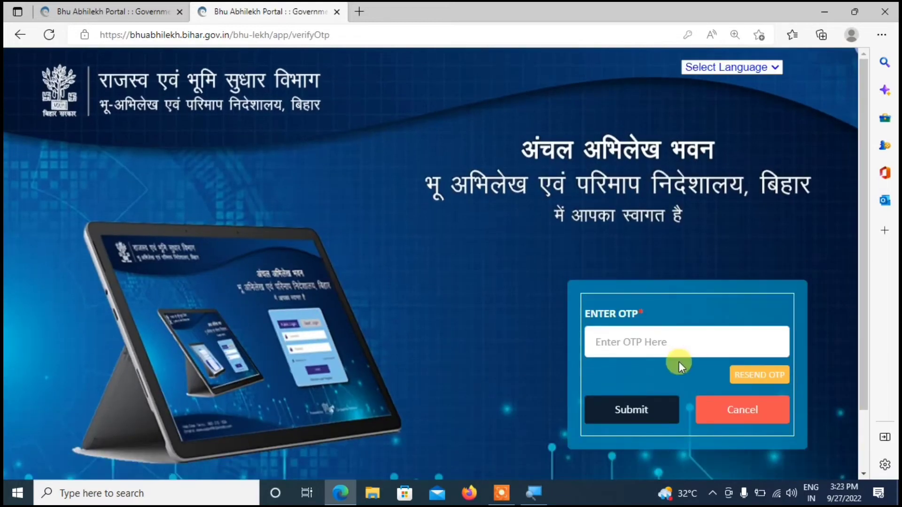
pyautogui.click(681, 331)
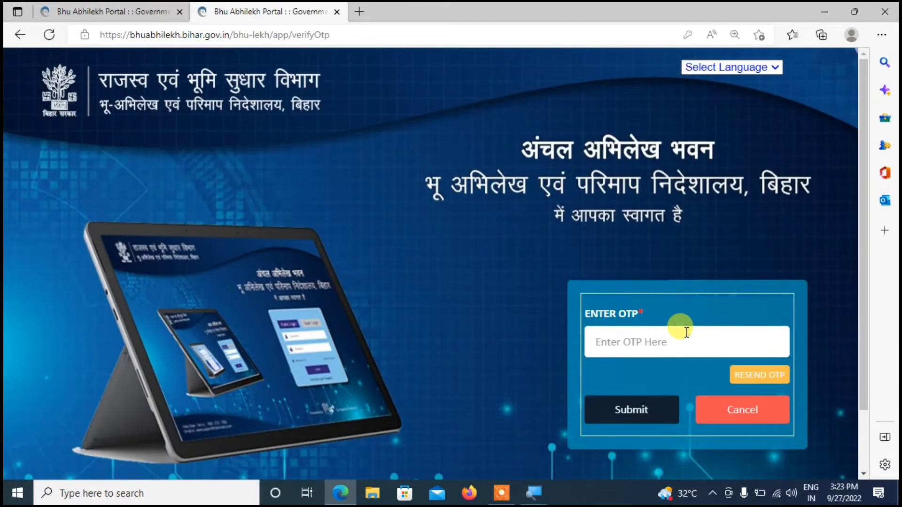
pyautogui.click(626, 418)
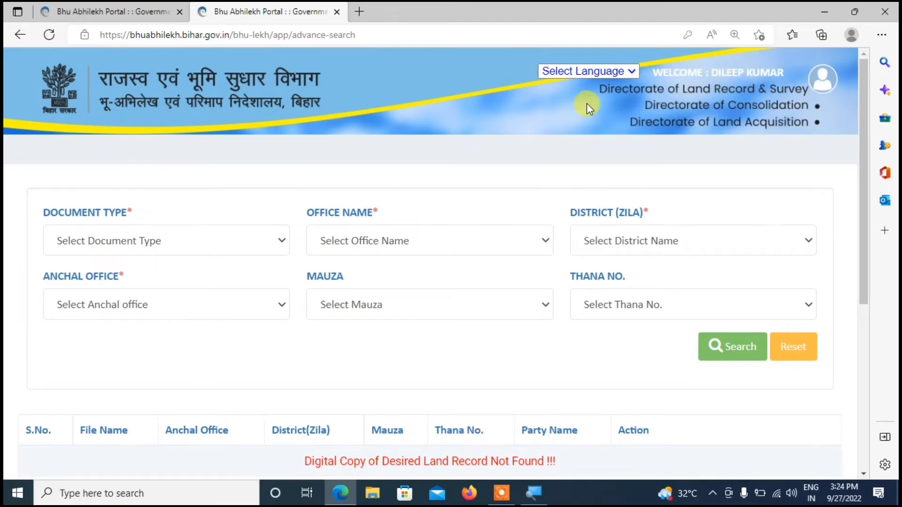
# Set the document type to Jamabandi Panji and the office name to Directorate of Land Record and Survey.
pyautogui.moveTo(39, 209); pyautogui.dragTo(125, 210)
pyautogui.click(95, 237)
pyautogui.scroll(-3, 111, 273)
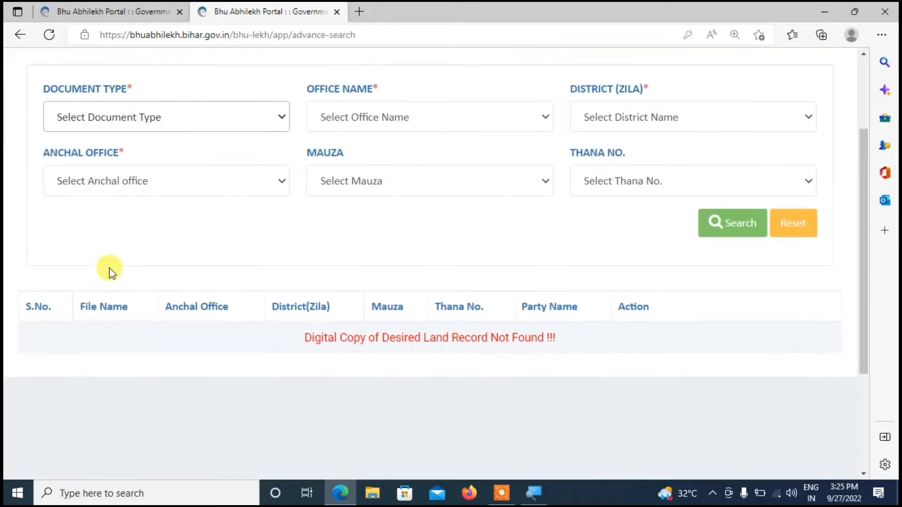
pyautogui.click(110, 111)
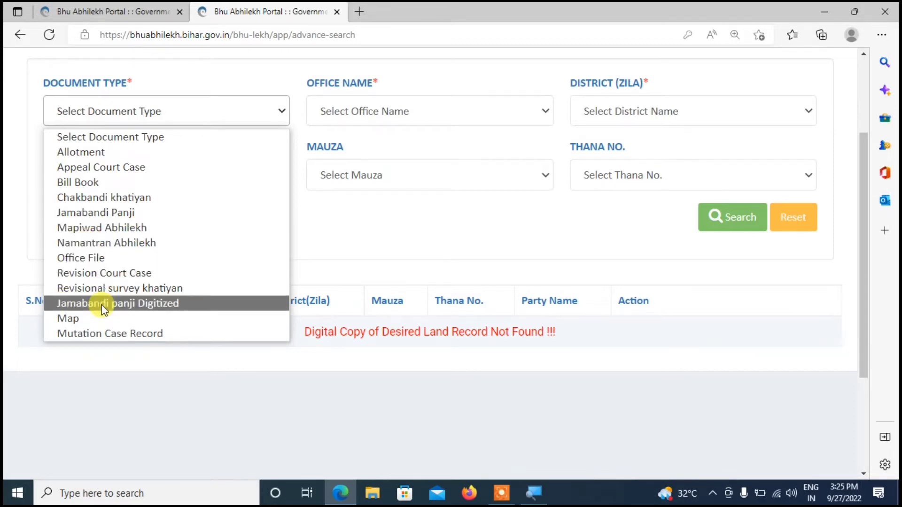
pyautogui.click(118, 214)
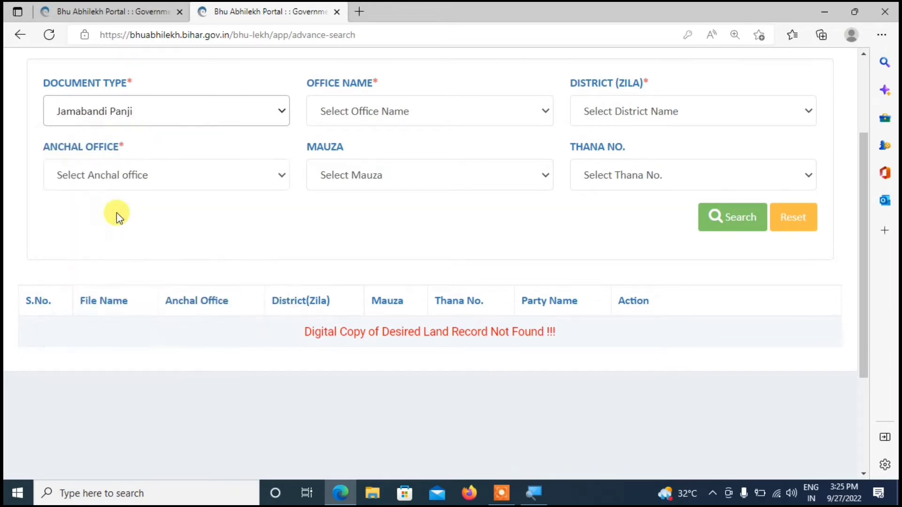
pyautogui.click(357, 118)
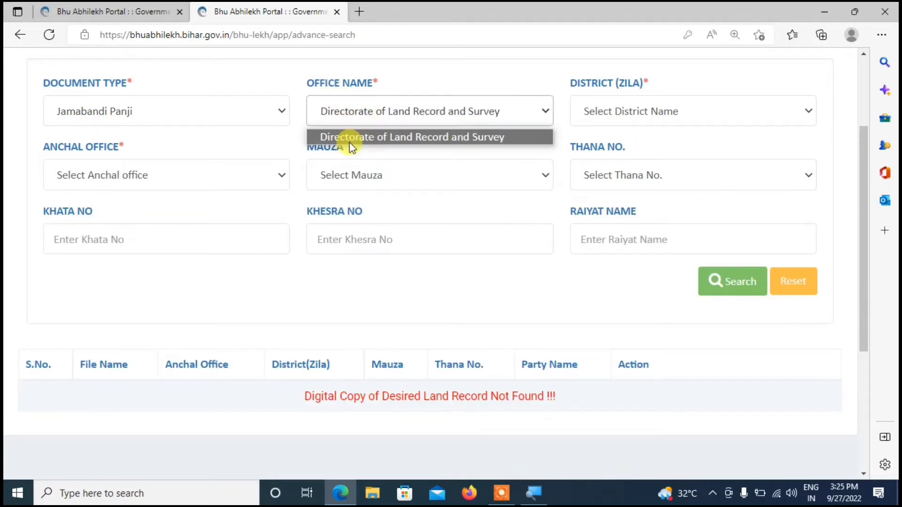
pyautogui.click(444, 139)
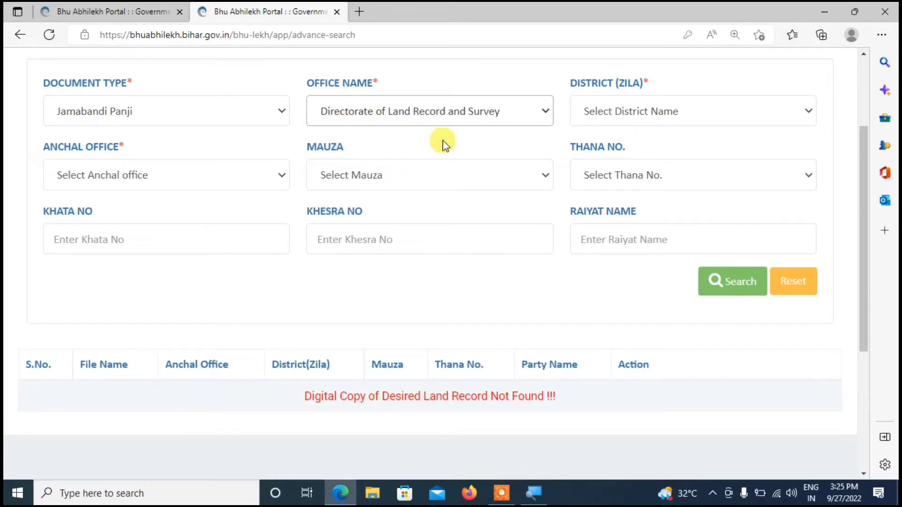
pyautogui.moveTo(302, 80); pyautogui.dragTo(438, 78)
pyautogui.click(469, 131)
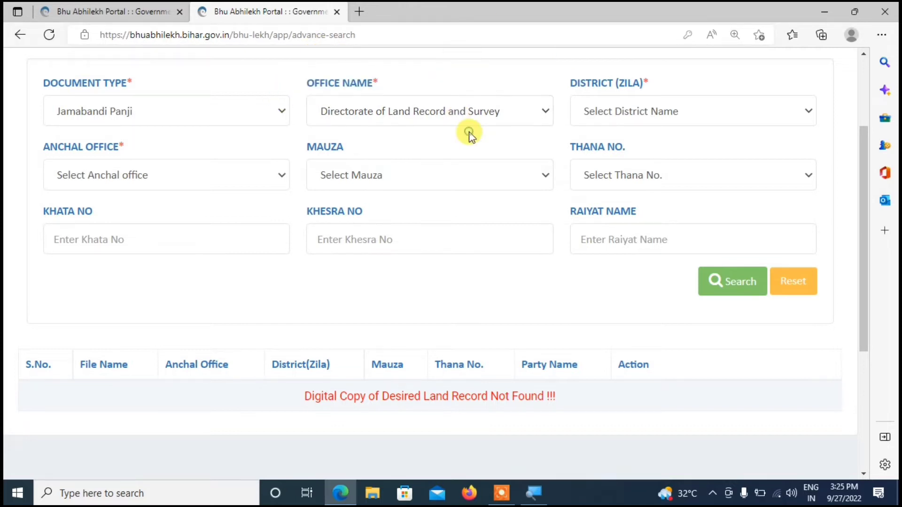
# Set the district to Bhagalpur and check the available Anchal offices.
pyautogui.moveTo(568, 83); pyautogui.dragTo(648, 79)
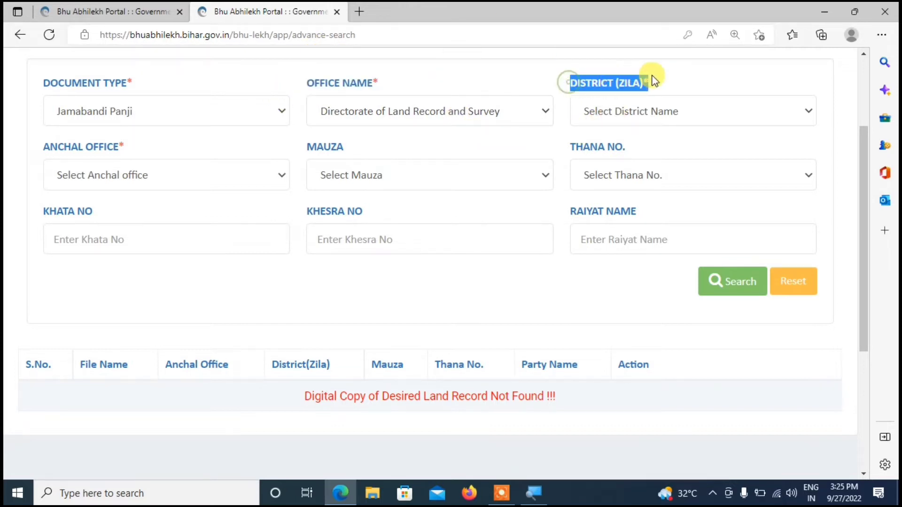
pyautogui.click(637, 112)
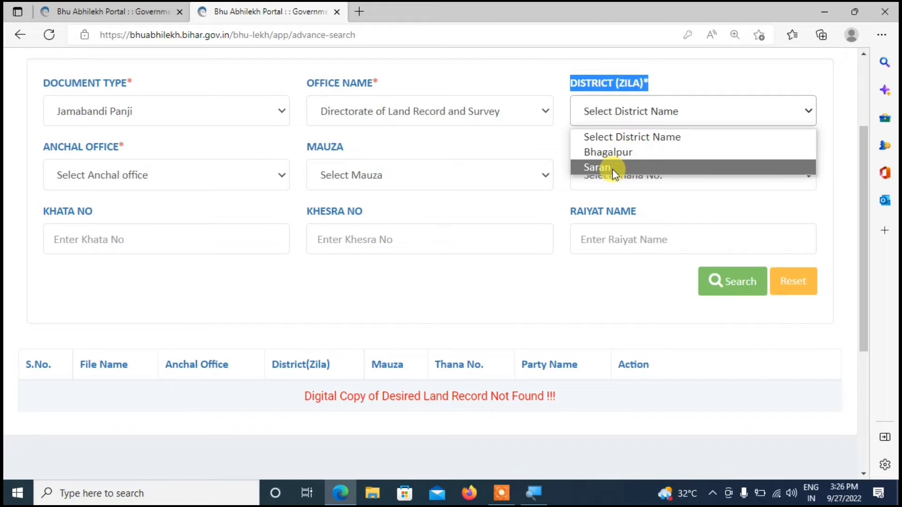
pyautogui.click(621, 157)
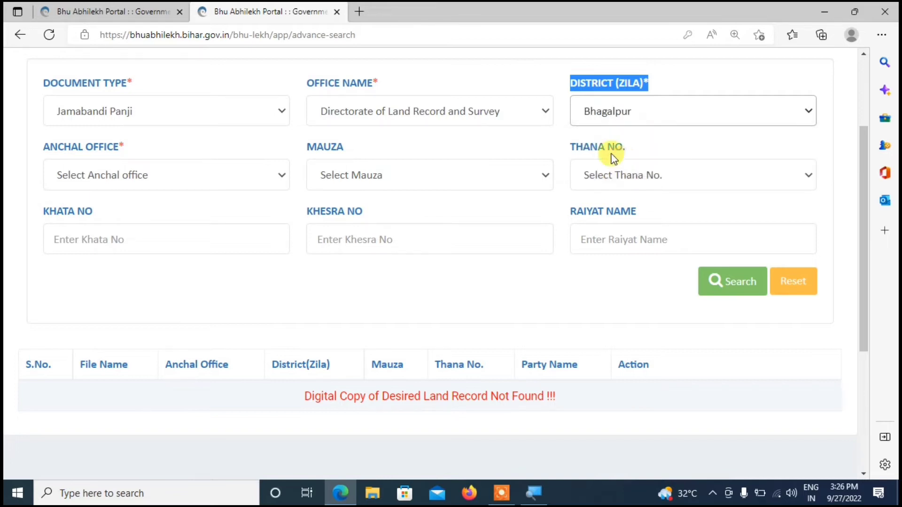
pyautogui.click(90, 175)
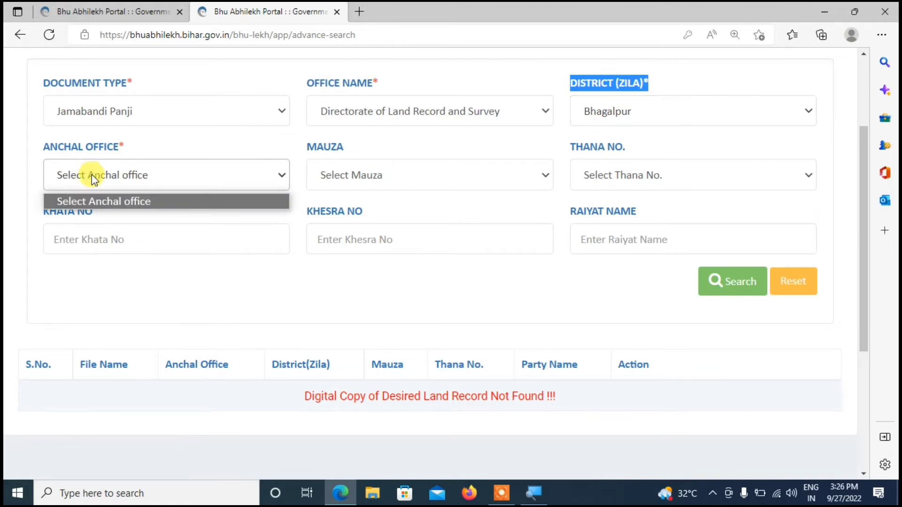
pyautogui.click(93, 186)
pyautogui.click(110, 175)
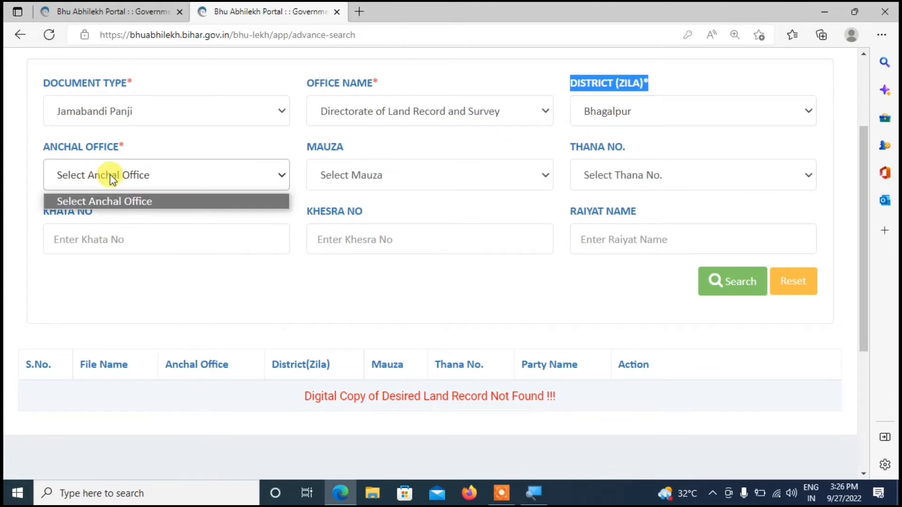
pyautogui.click(111, 180)
# Try to choose a mauza for the Sonpur Anchal office in Saran district.
pyautogui.click(111, 175)
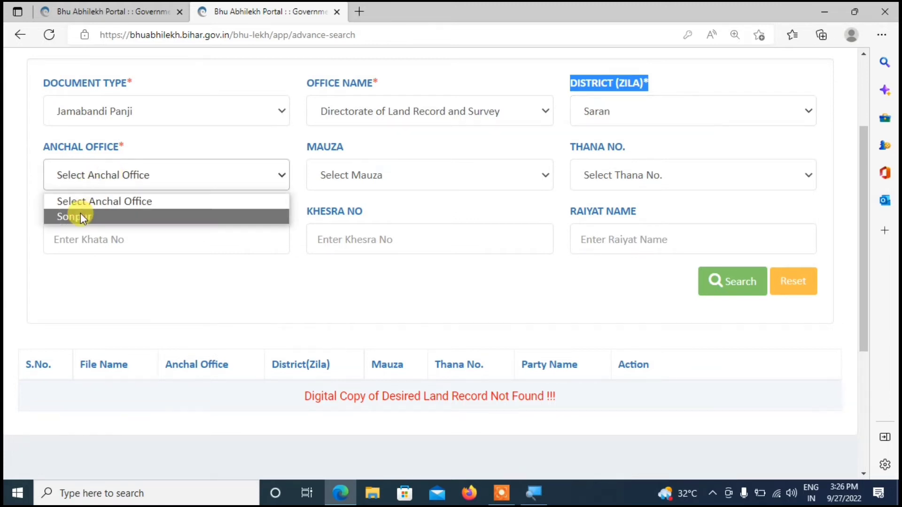
pyautogui.click(80, 213)
pyautogui.click(366, 174)
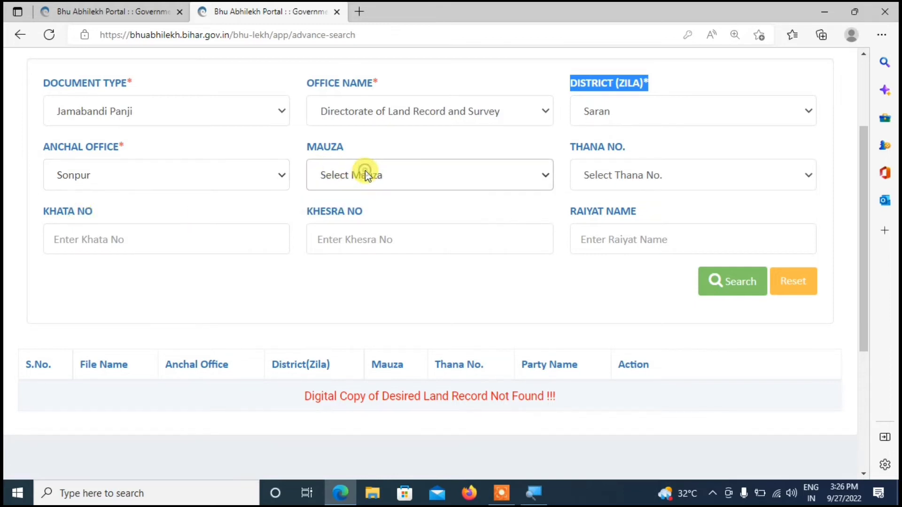
pyautogui.click(365, 170)
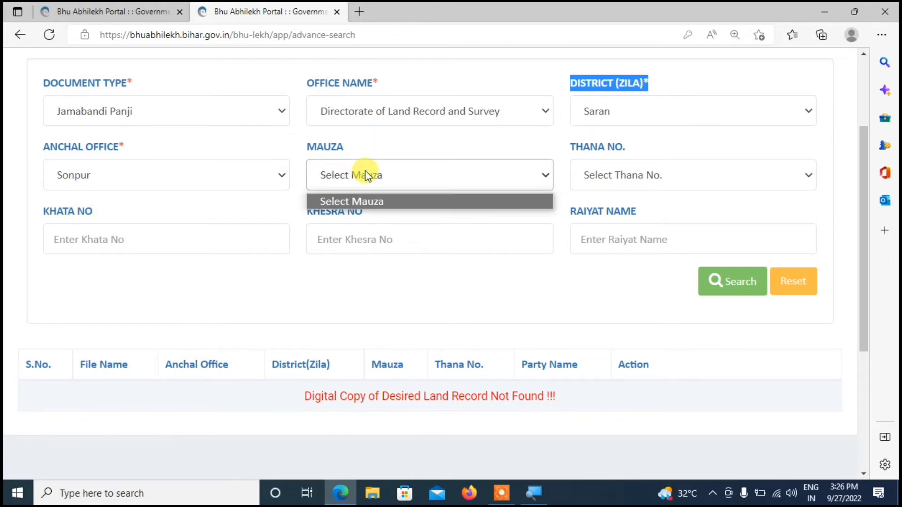
pyautogui.click(365, 171)
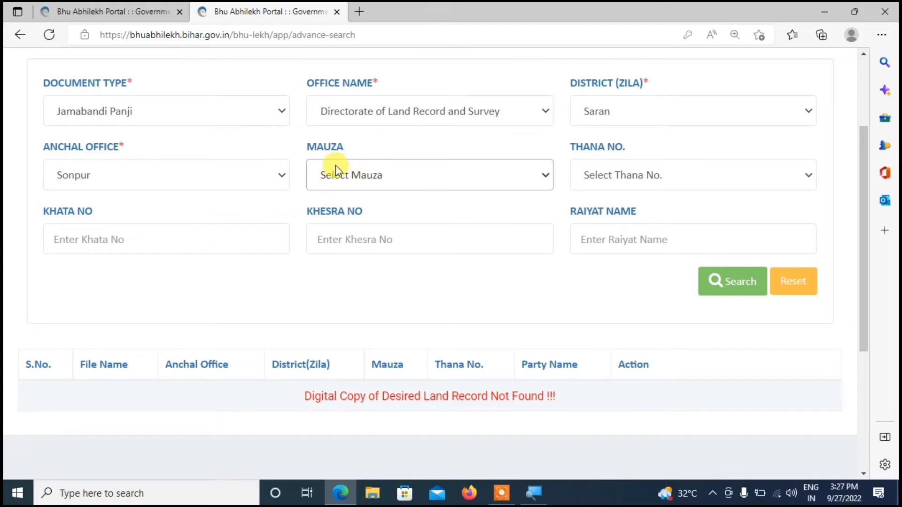
pyautogui.click(371, 181)
pyautogui.click(371, 181)
# Set the document type to Chakbandi khatiyan with Directorate of Consolidation as the office name.
pyautogui.click(136, 119)
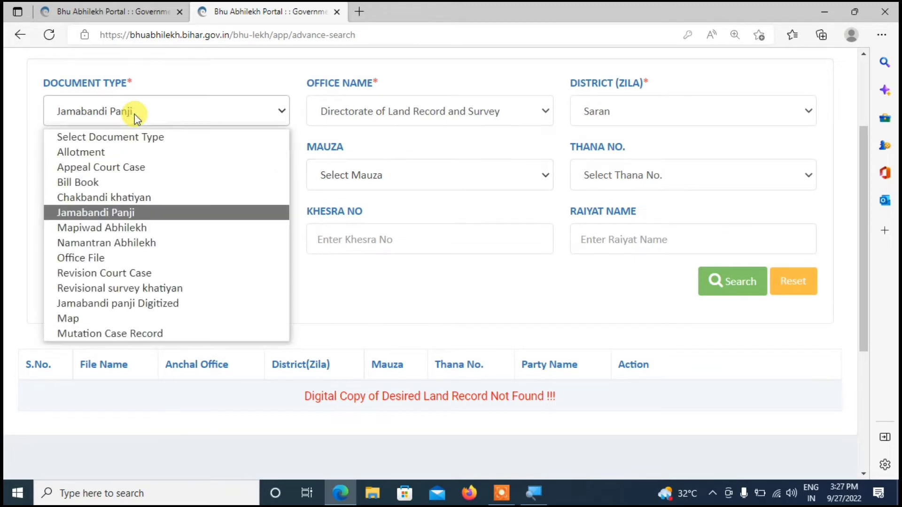
pyautogui.click(110, 198)
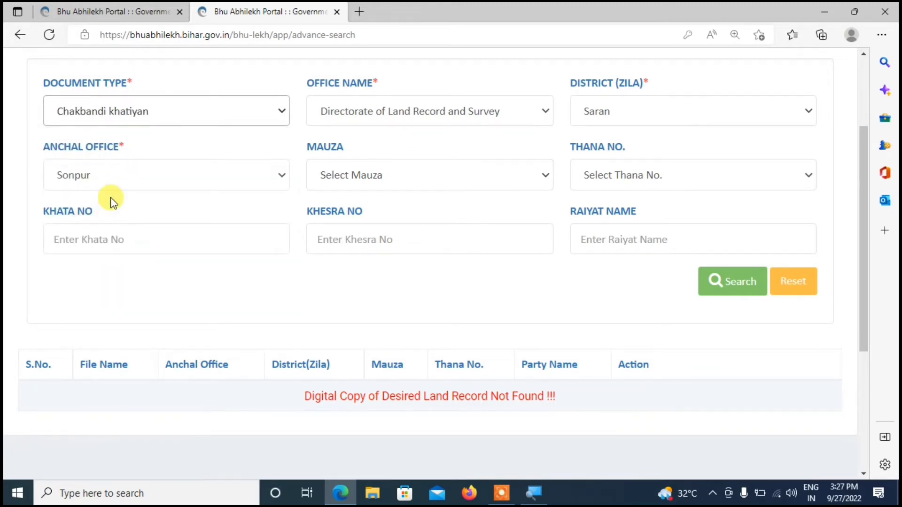
pyautogui.click(430, 117)
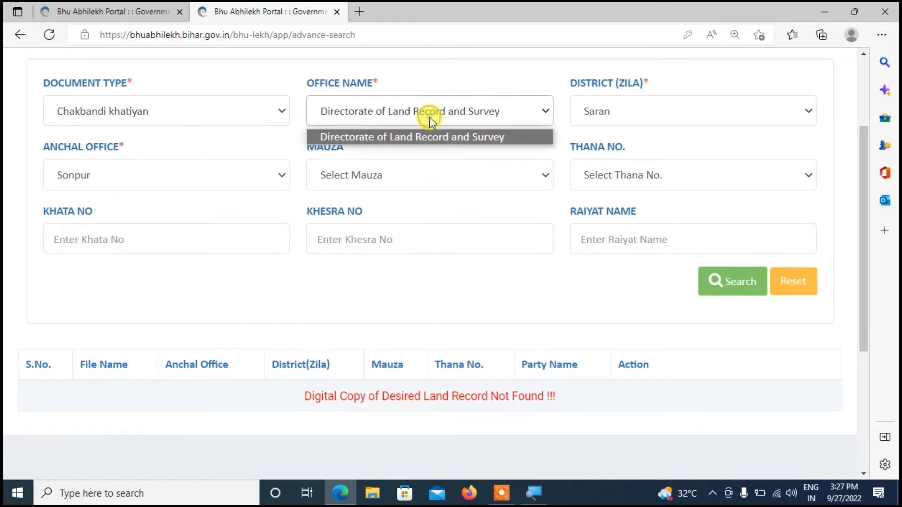
pyautogui.click(429, 117)
# Set the district to Bhojpur and the Anchal office to Jagdishpur.
pyautogui.click(630, 115)
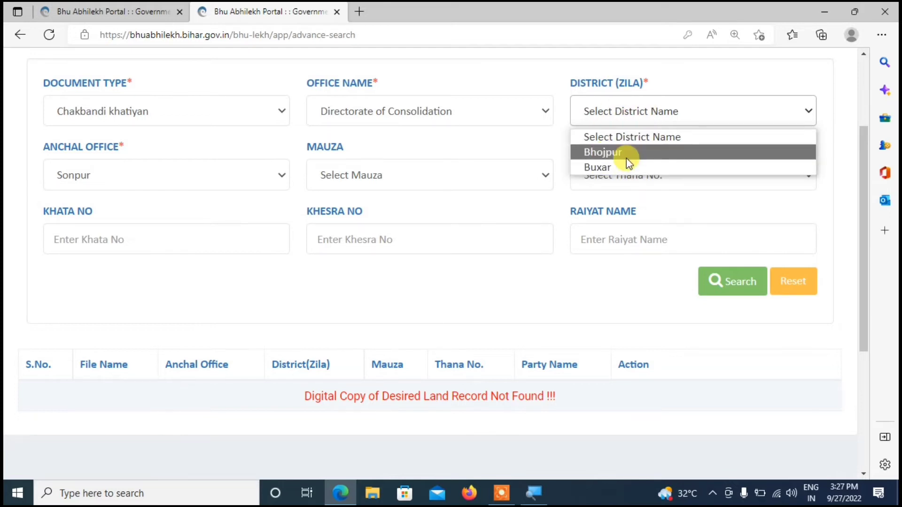
pyautogui.click(608, 153)
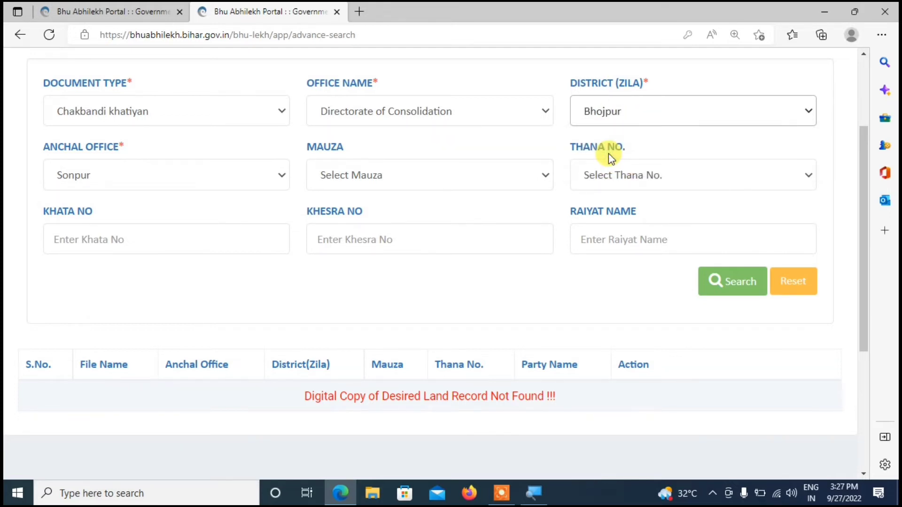
pyautogui.click(134, 173)
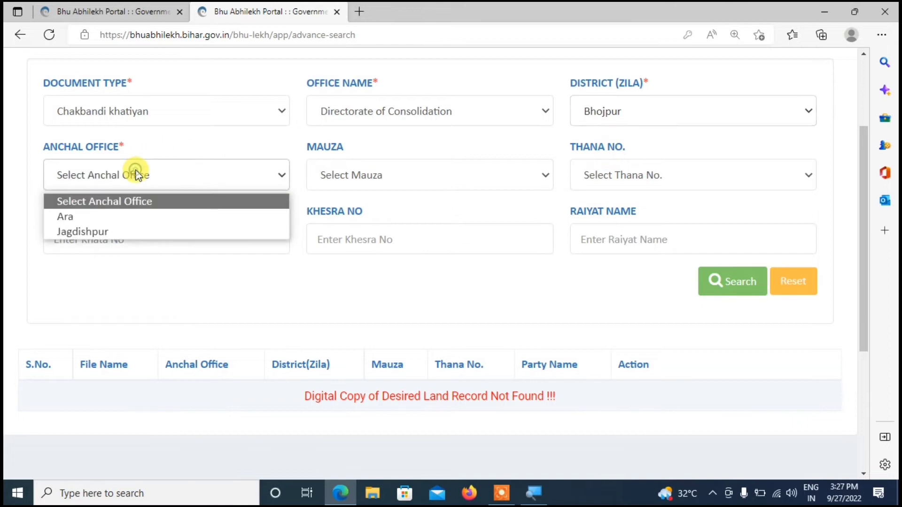
pyautogui.click(74, 231)
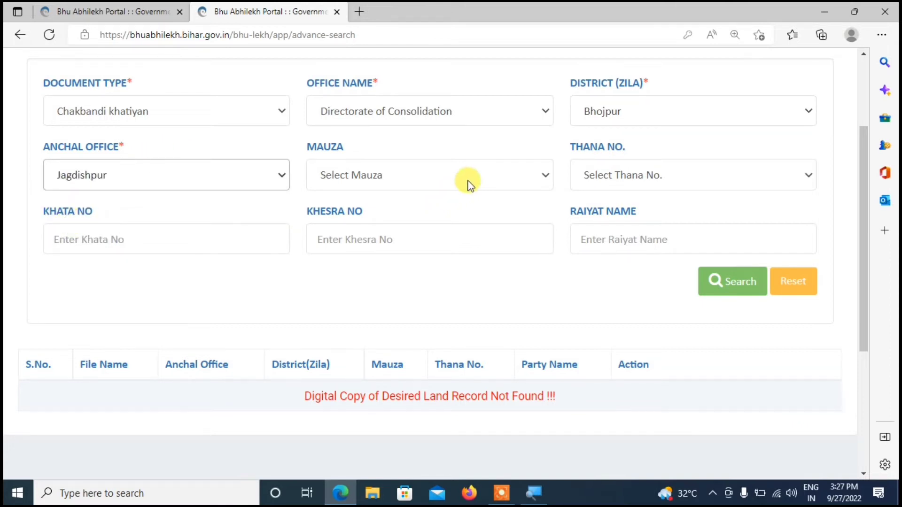
# Set the mauza to leprosy and the thana number to 266.
pyautogui.click(413, 177)
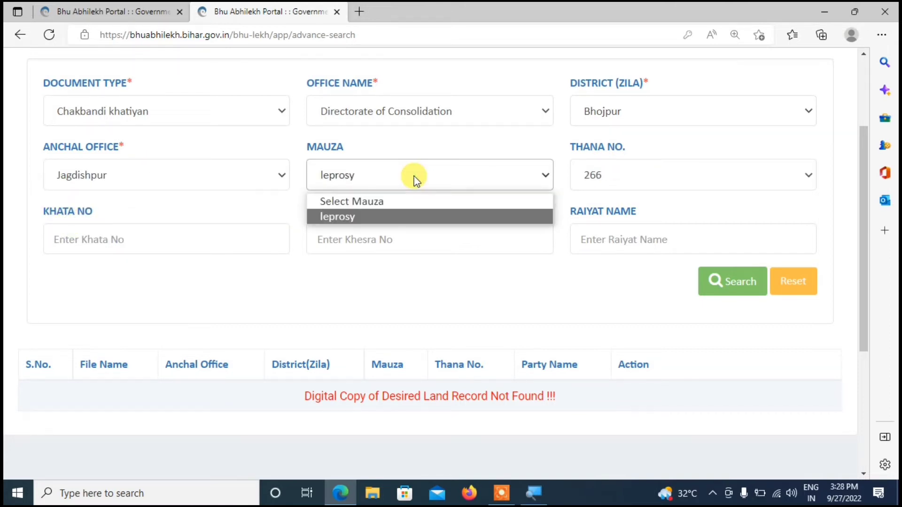
pyautogui.click(415, 178)
pyautogui.click(636, 174)
pyautogui.click(636, 175)
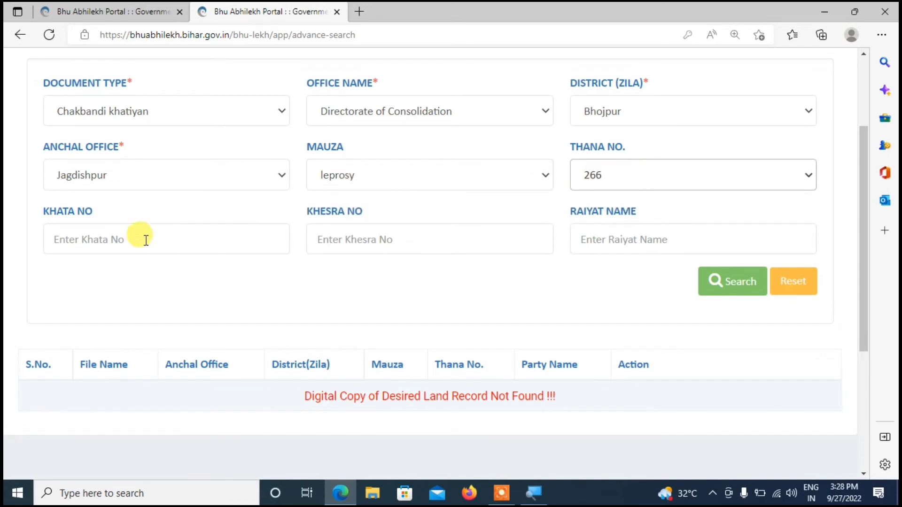
# Search the land records with khata number 24 and review the results table below the form.
pyautogui.click(108, 247)
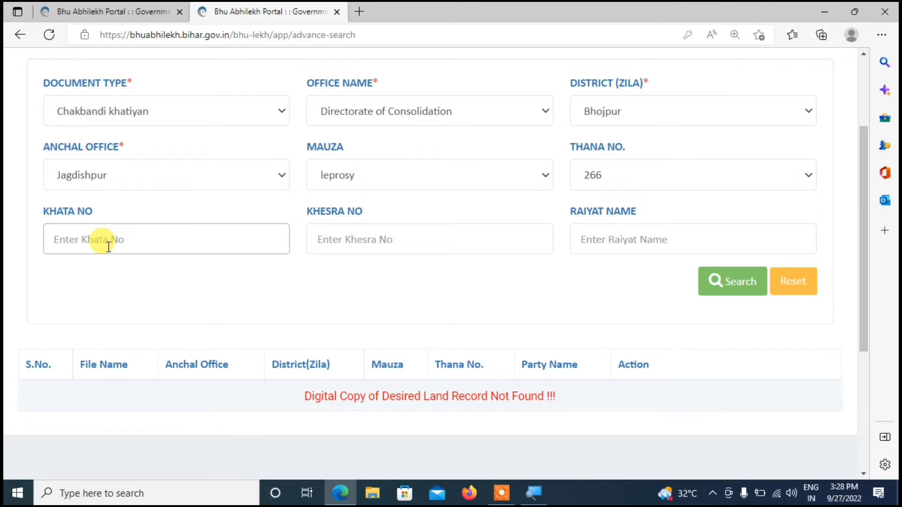
pyautogui.write('24')
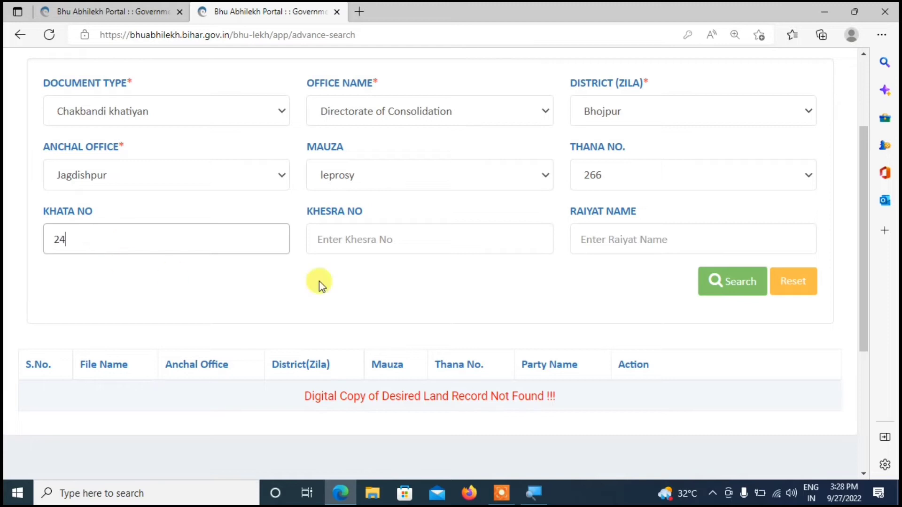
pyautogui.click(369, 231)
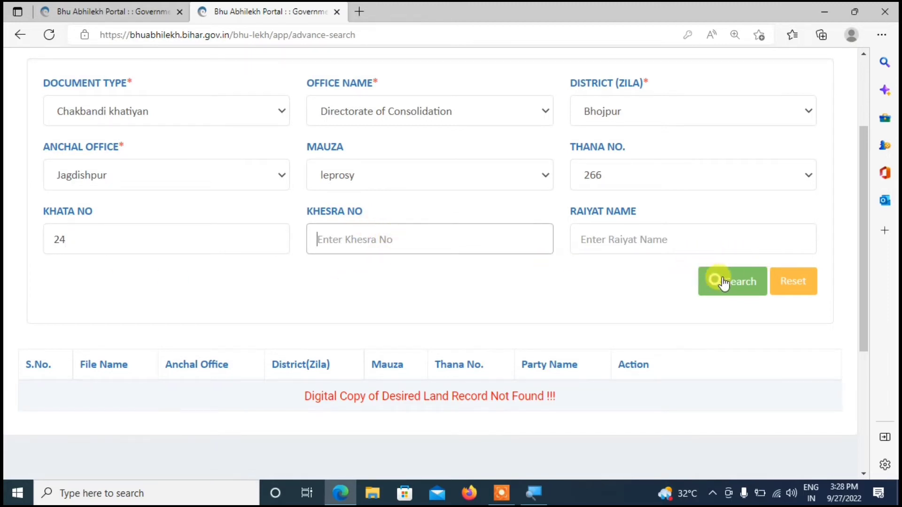
pyautogui.click(738, 284)
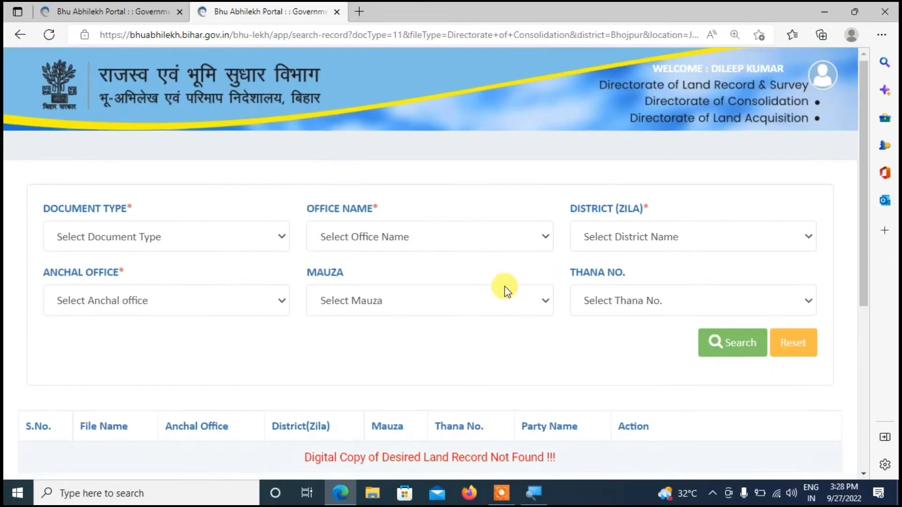
pyautogui.scroll(-5, 503, 288)
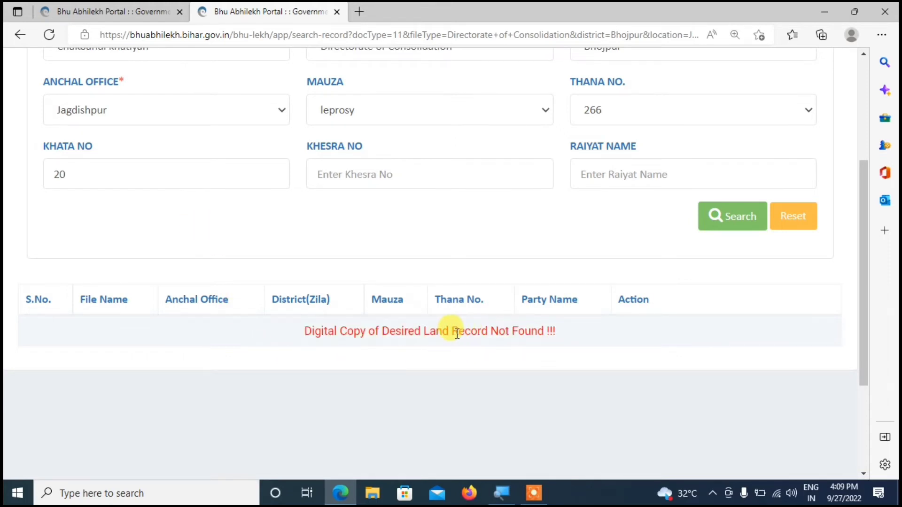
pyautogui.moveTo(459, 331); pyautogui.dragTo(543, 331)
pyautogui.scroll(-2, 113, 385)
pyautogui.scroll(-1, 113, 408)
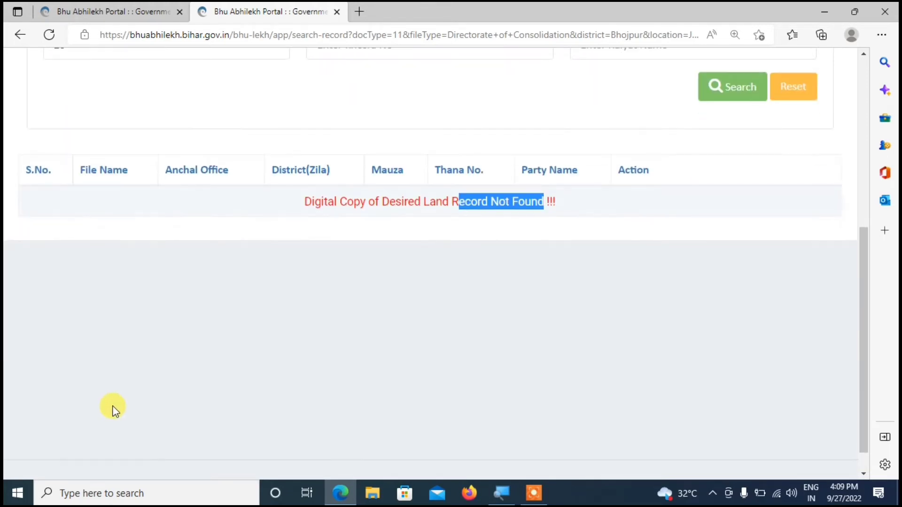
pyautogui.scroll(2, 113, 409)
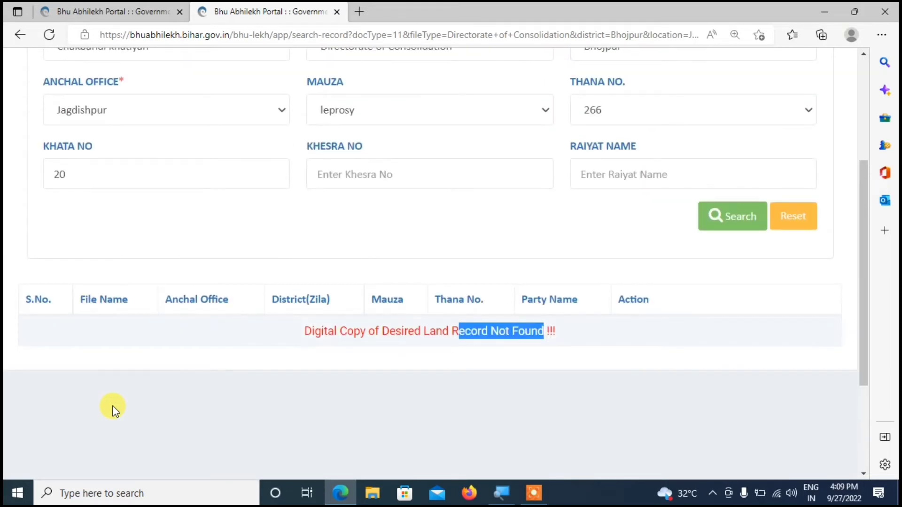
pyautogui.scroll(3, 113, 409)
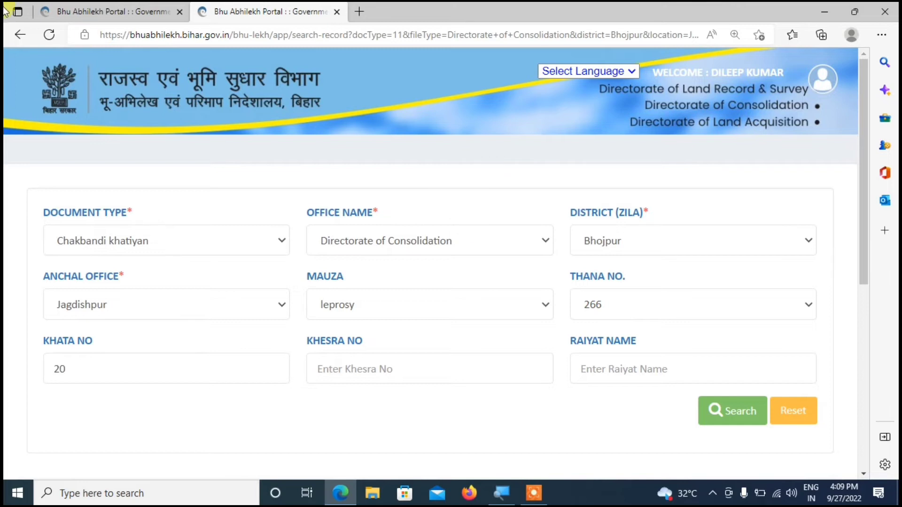
# Return to the blank advance search form and set the document type to Map.
pyautogui.click(14, 36)
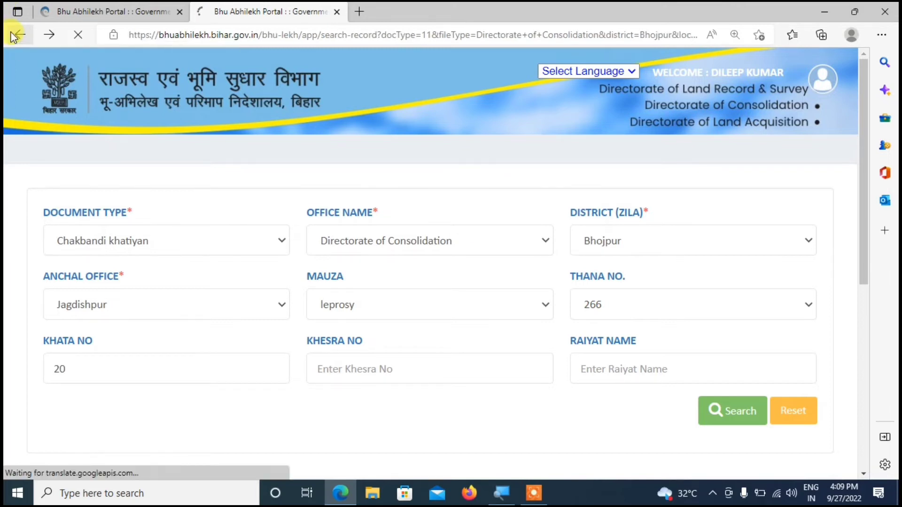
pyautogui.click(71, 235)
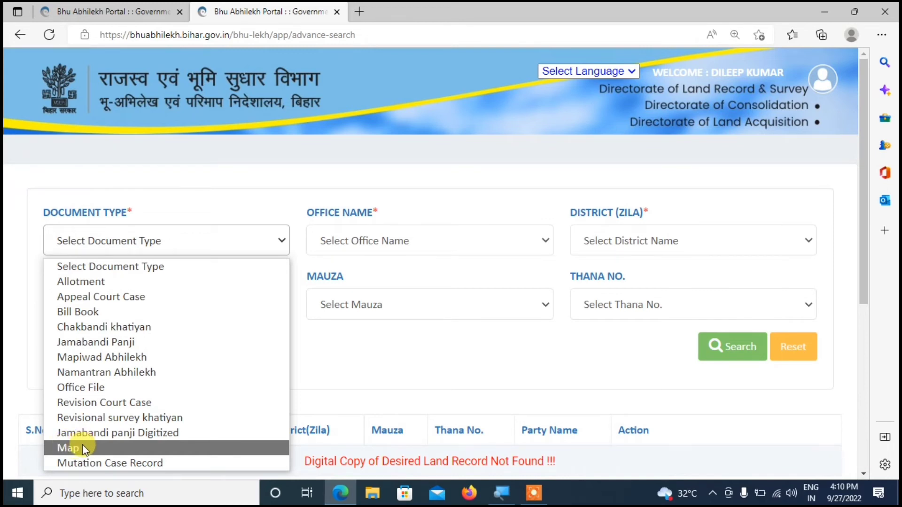
pyautogui.click(83, 446)
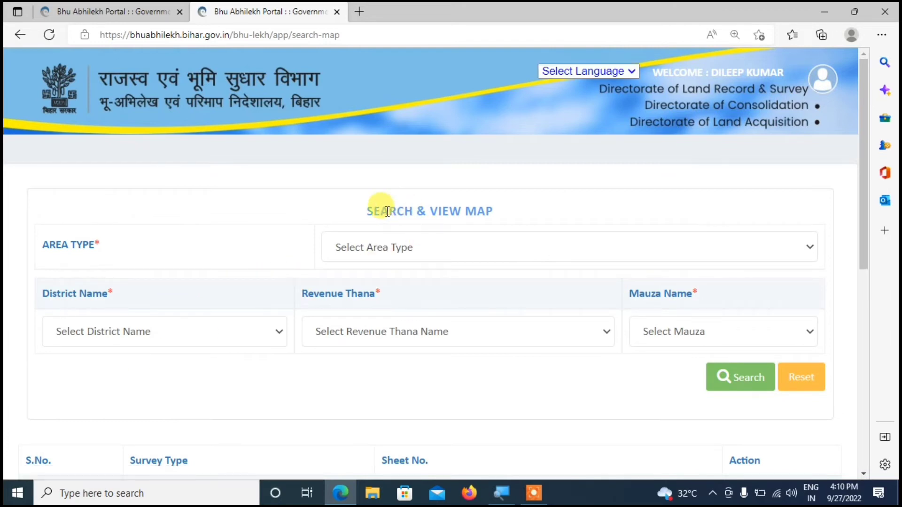
# Set the map search's area type to Rural and its district to West Champaran.
pyautogui.moveTo(368, 211); pyautogui.dragTo(476, 211)
pyautogui.click(382, 255)
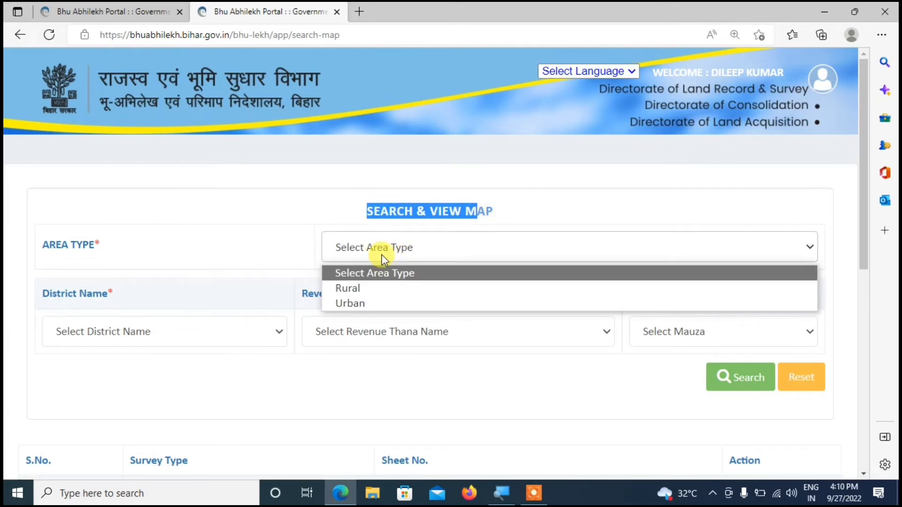
pyautogui.click(346, 288)
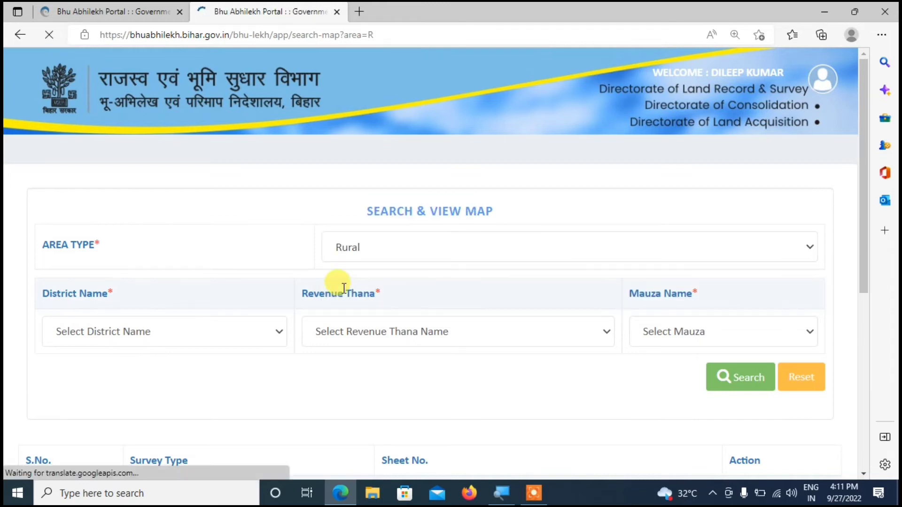
pyautogui.click(84, 329)
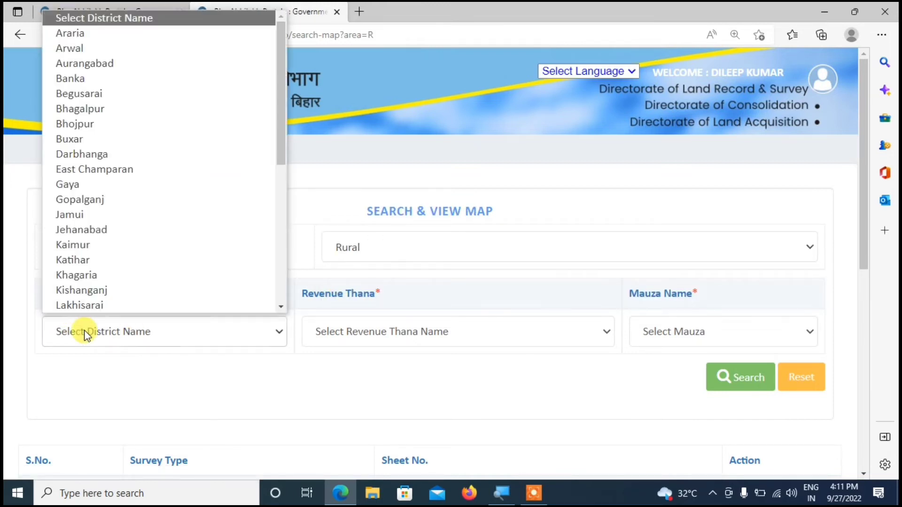
pyautogui.scroll(-6, 99, 218)
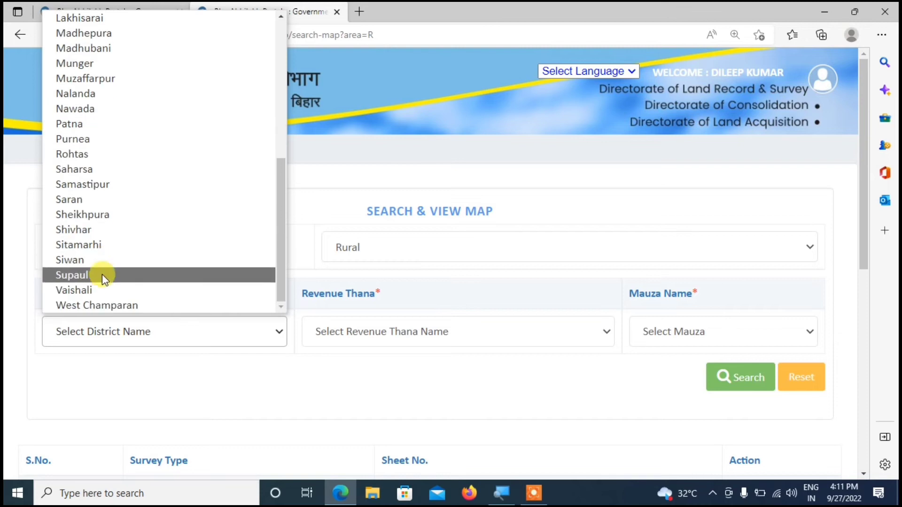
pyautogui.click(92, 300)
# Choose revenue thana Bettiah and mauza Basopatti, and search for the available survey maps.
pyautogui.click(365, 334)
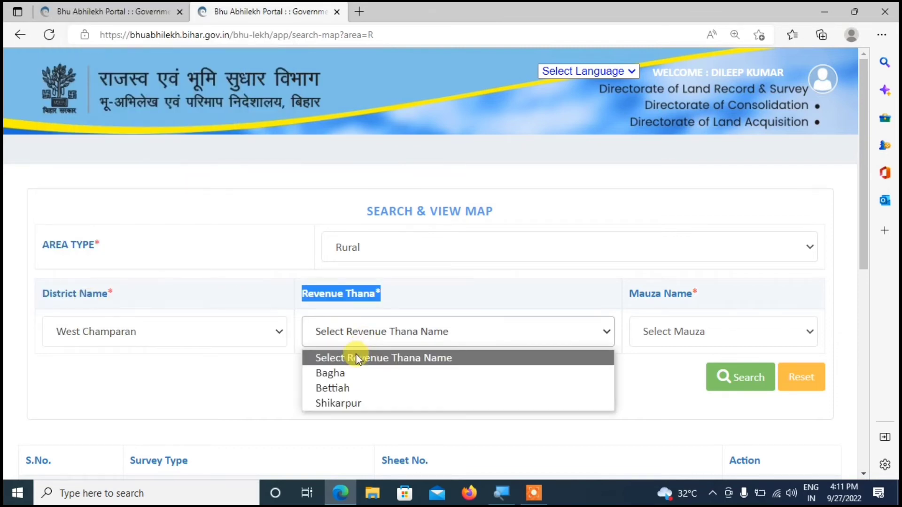
pyautogui.click(336, 386)
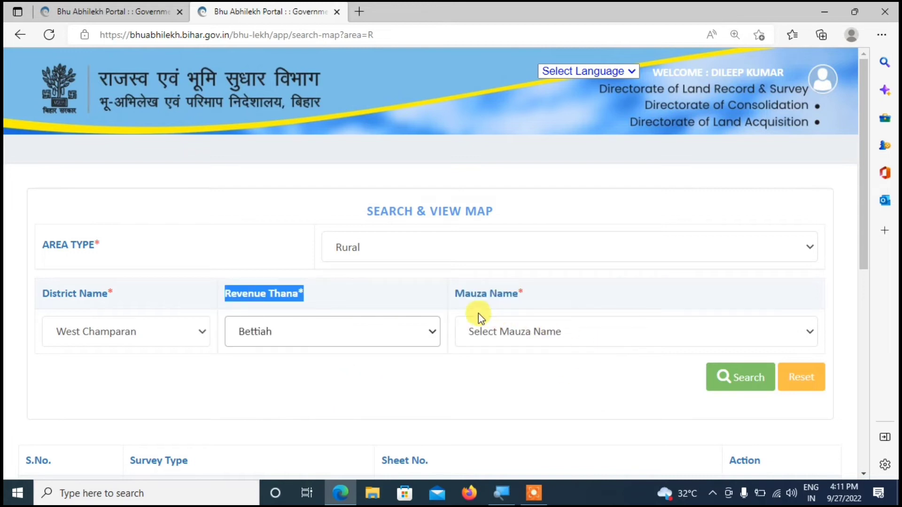
pyautogui.click(517, 333)
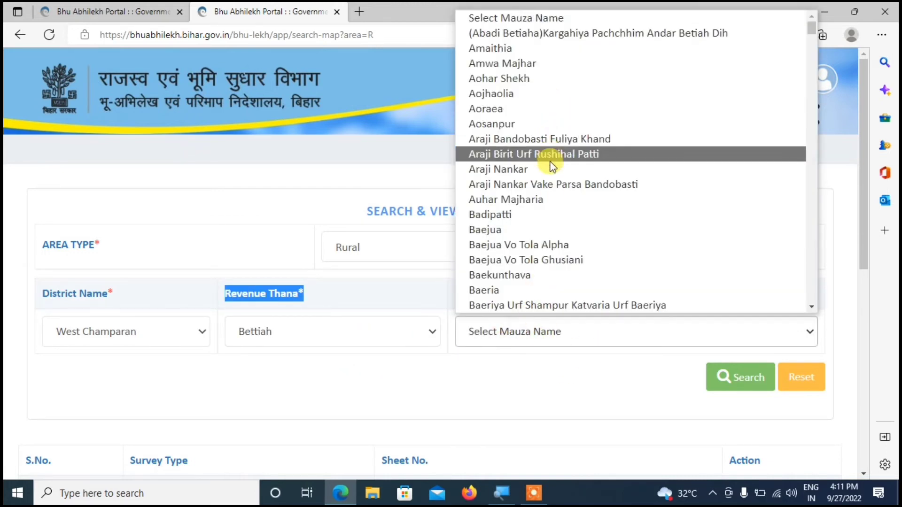
pyautogui.click(500, 301)
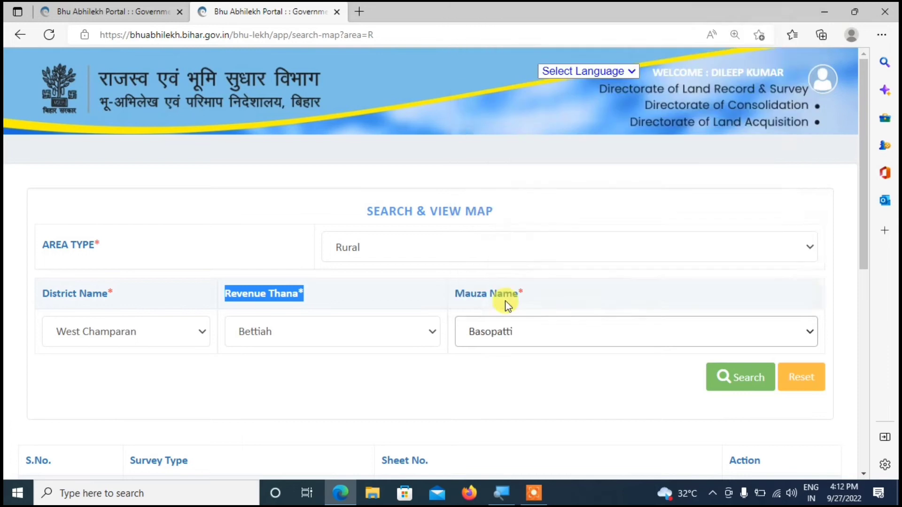
pyautogui.click(740, 383)
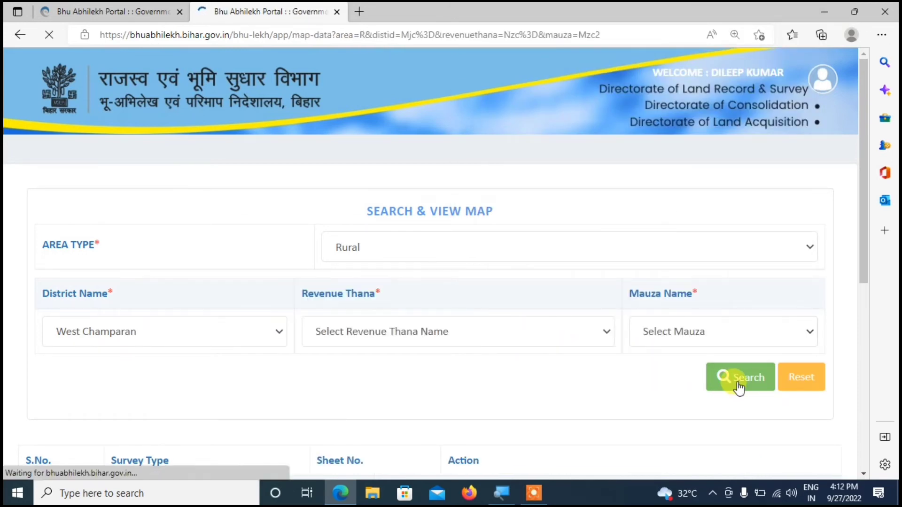
pyautogui.scroll(-7, 367, 249)
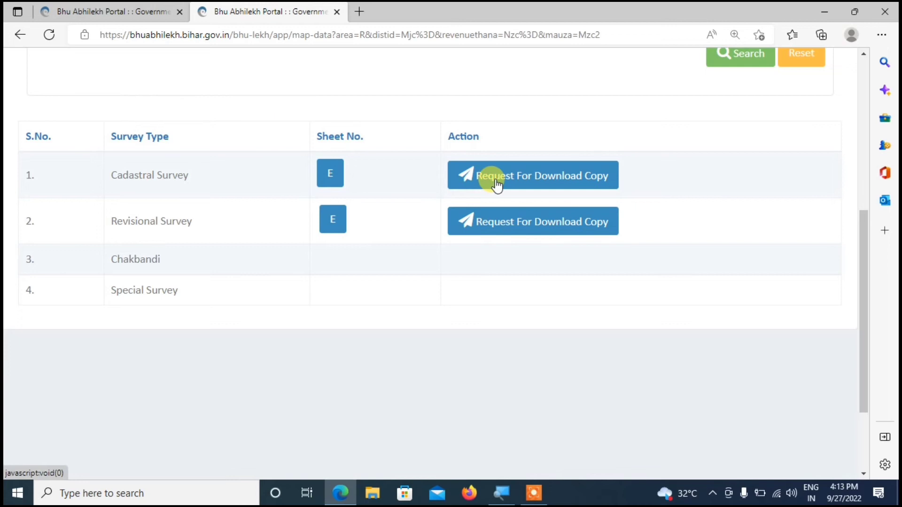
# Open the digital copy application for the Cadastral Survey map.
pyautogui.click(526, 177)
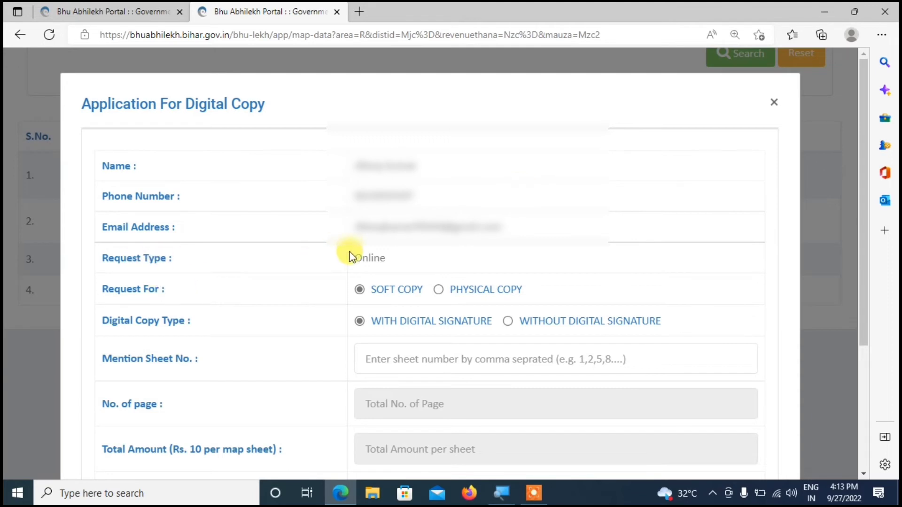
pyautogui.moveTo(349, 257); pyautogui.dragTo(415, 268)
pyautogui.click(414, 267)
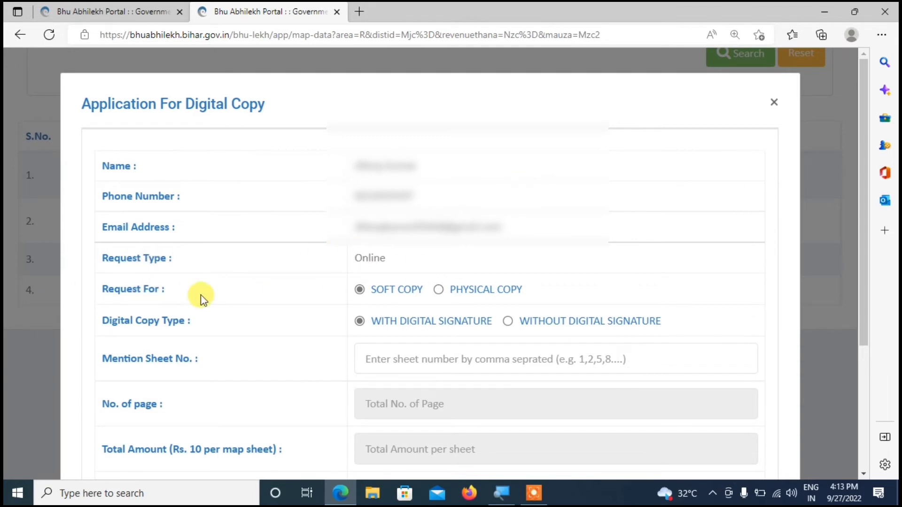
# Try the soft copy and digital signature options, ending with a request for a physical copy with digital signature.
pyautogui.click(438, 291)
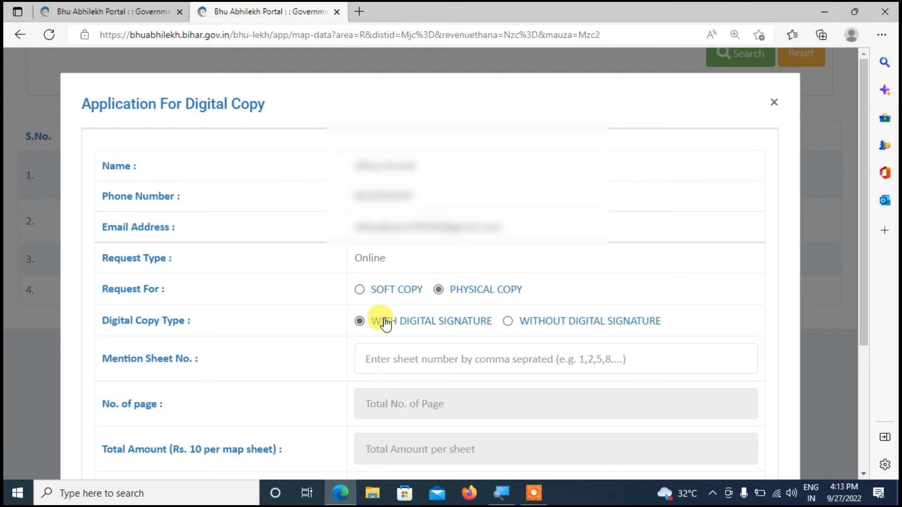
pyautogui.click(365, 324)
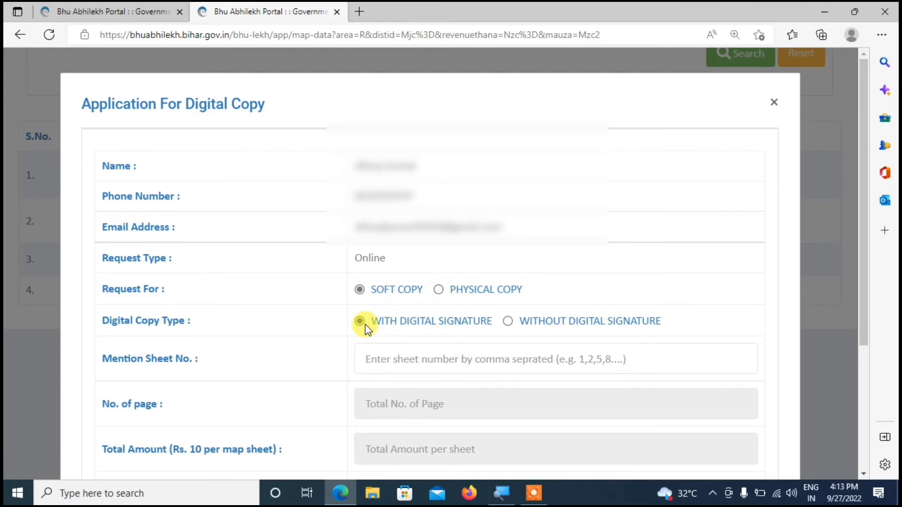
pyautogui.click(506, 323)
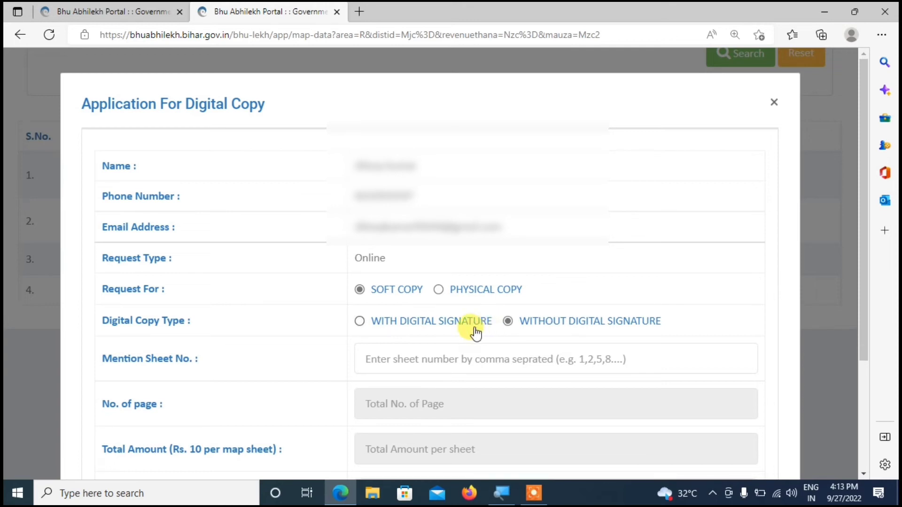
pyautogui.click(438, 289)
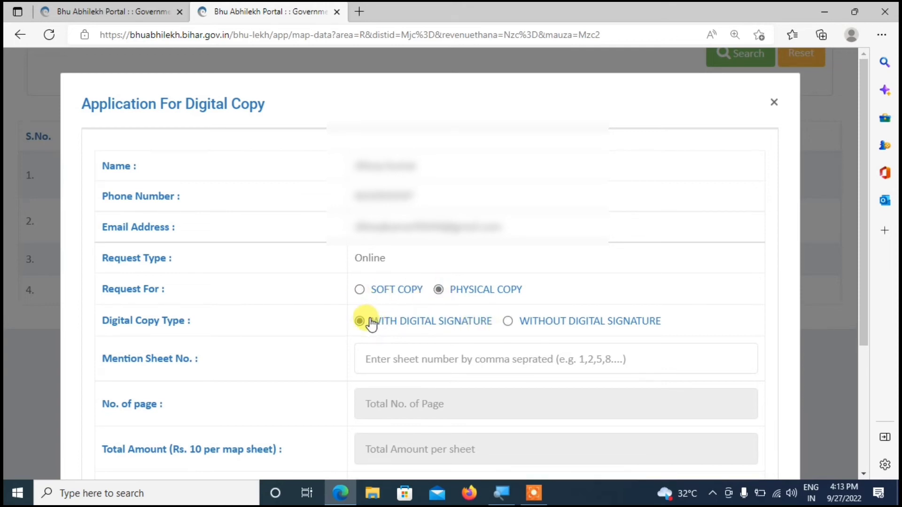
pyautogui.click(360, 290)
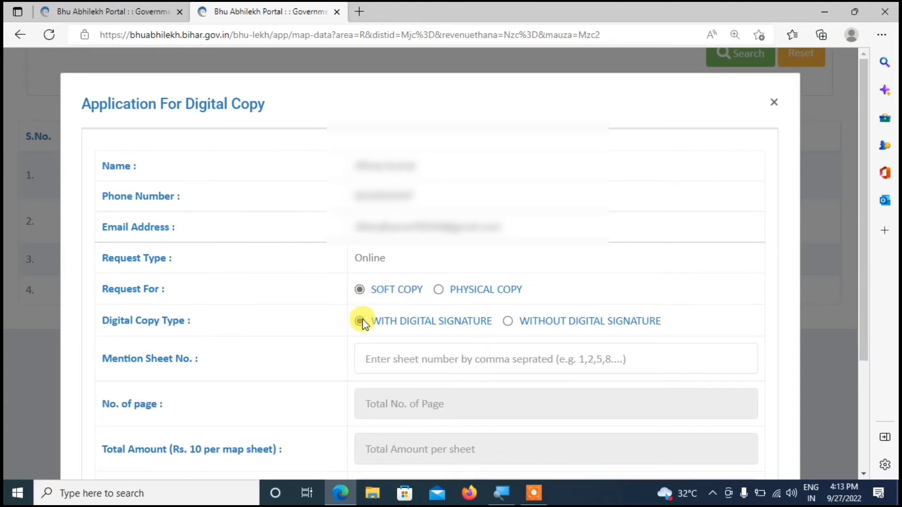
pyautogui.click(441, 290)
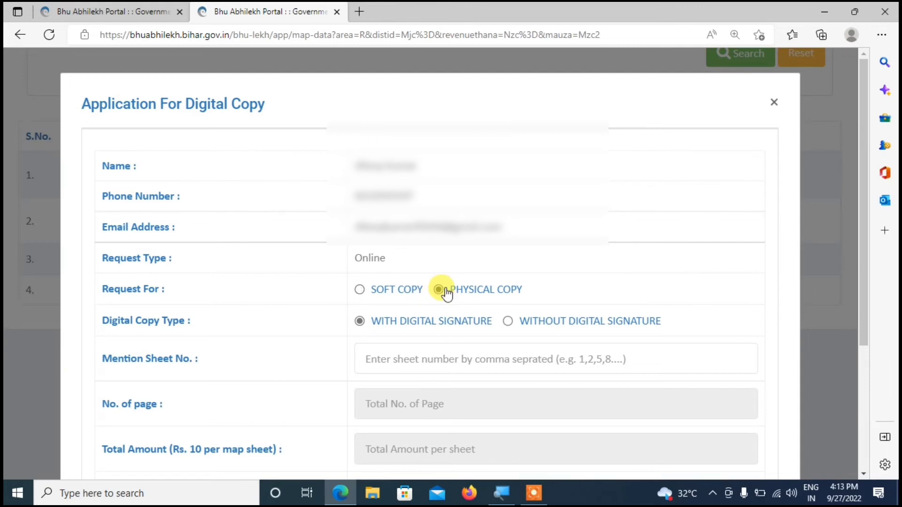
pyautogui.click(512, 326)
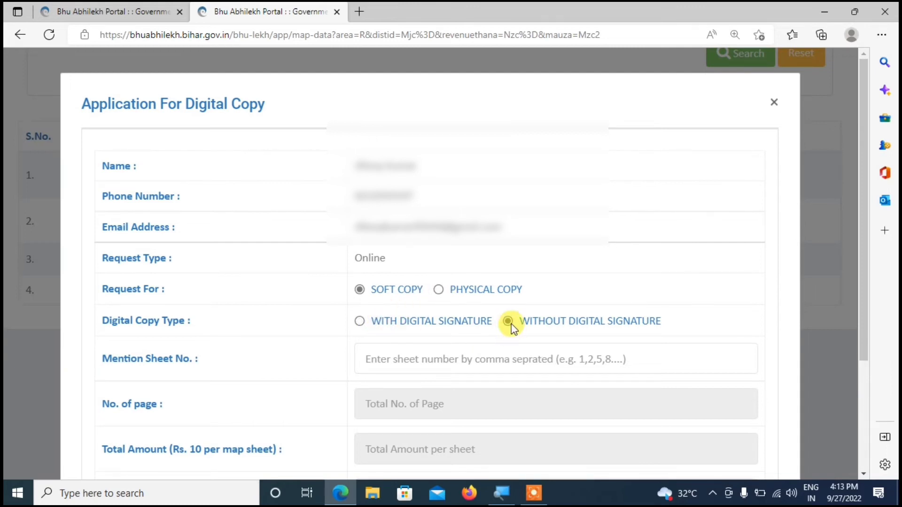
pyautogui.click(439, 291)
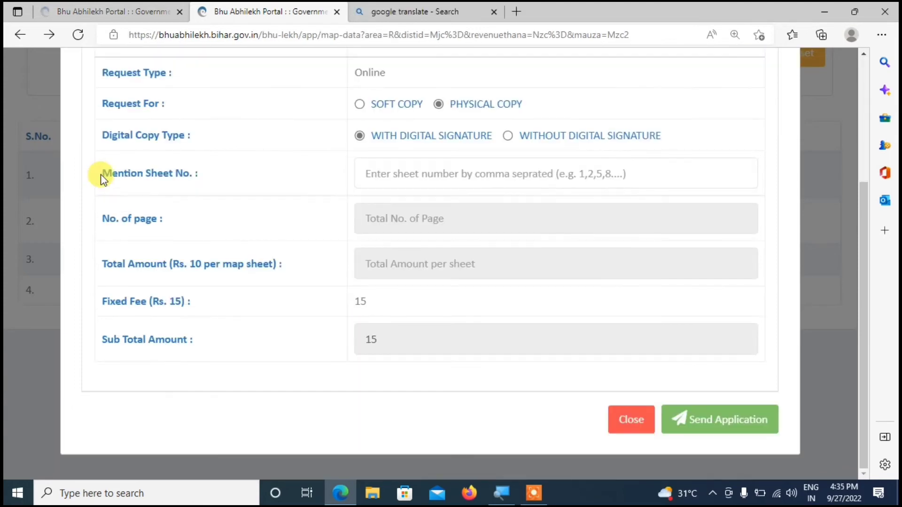
# Enter sheet number 1 in the digital copy application and review the calculated fees.
pyautogui.moveTo(100, 175); pyautogui.dragTo(209, 175)
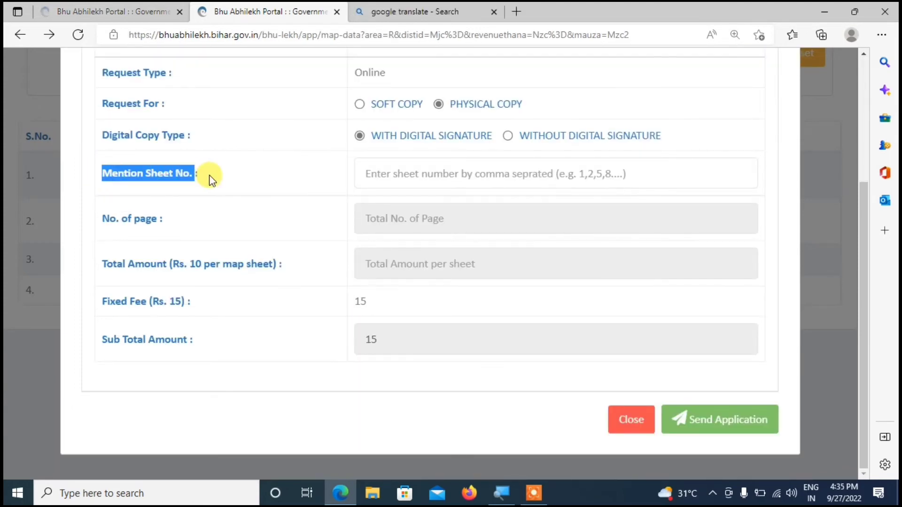
pyautogui.click(432, 175)
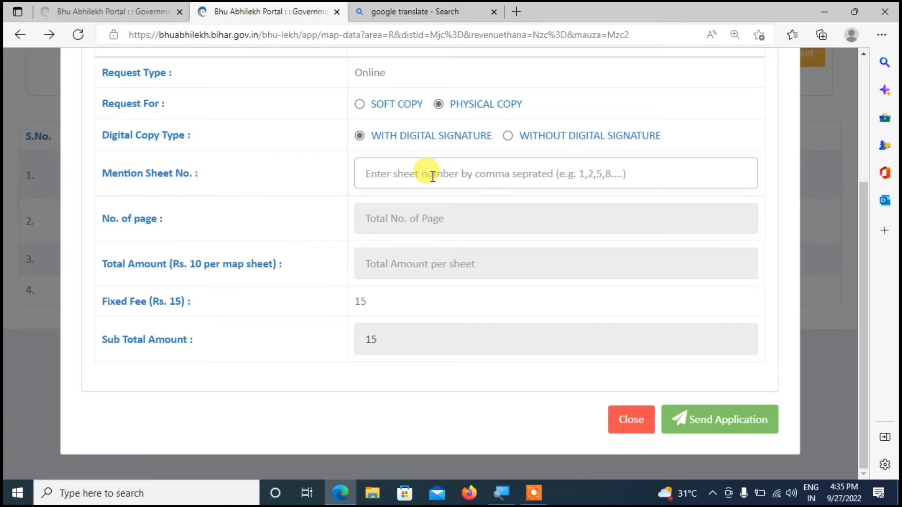
pyautogui.write('1')
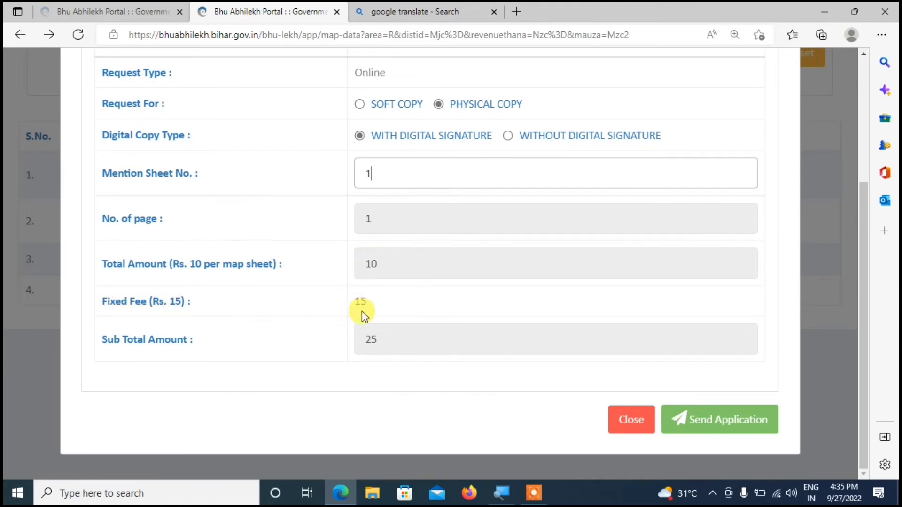
pyautogui.scroll(1, 373, 340)
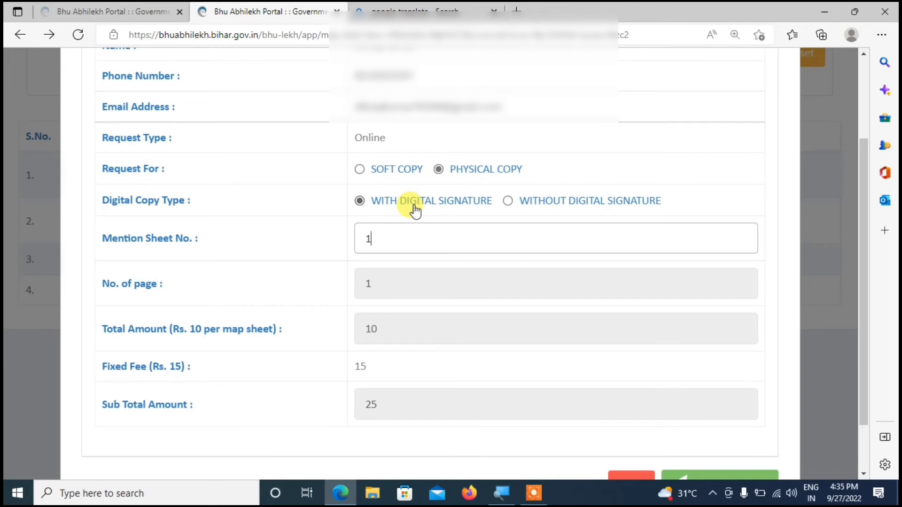
# Try the application without digital signature and return to a physical copy with digital signature.
pyautogui.click(509, 201)
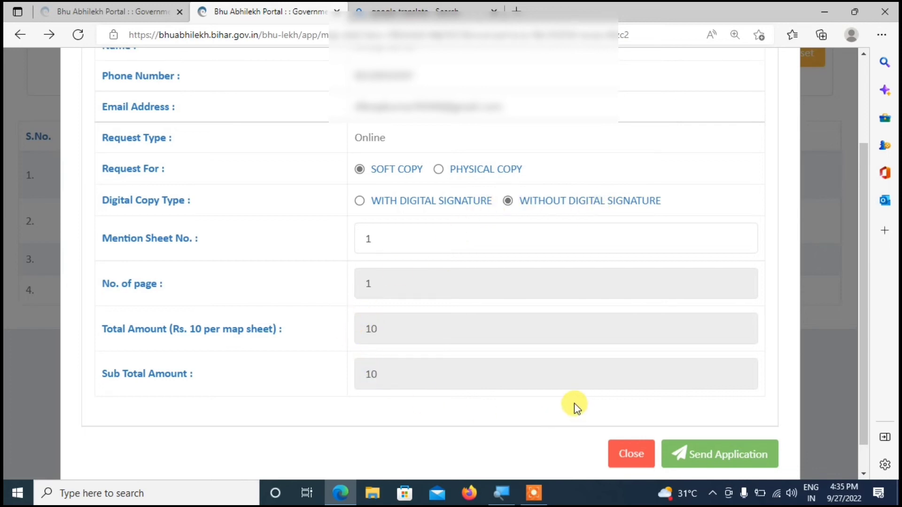
pyautogui.click(361, 201)
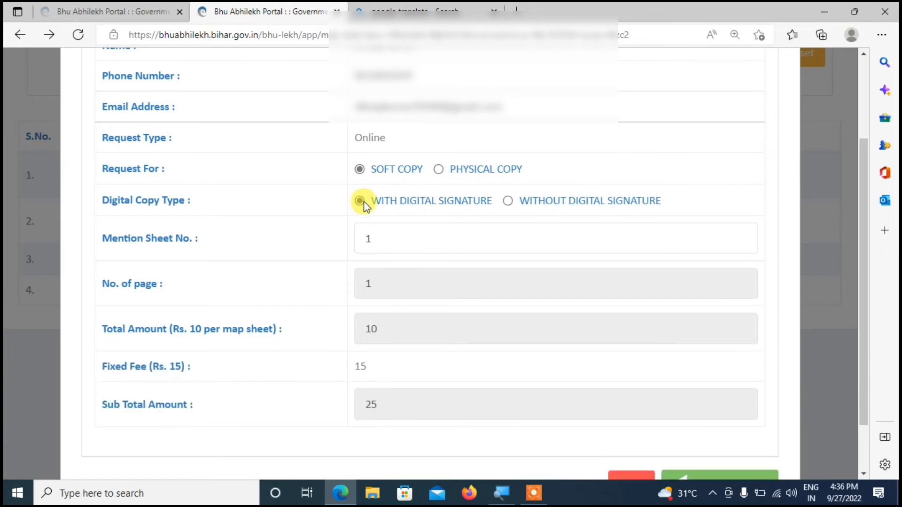
pyautogui.click(438, 169)
pyautogui.scroll(-2, 401, 286)
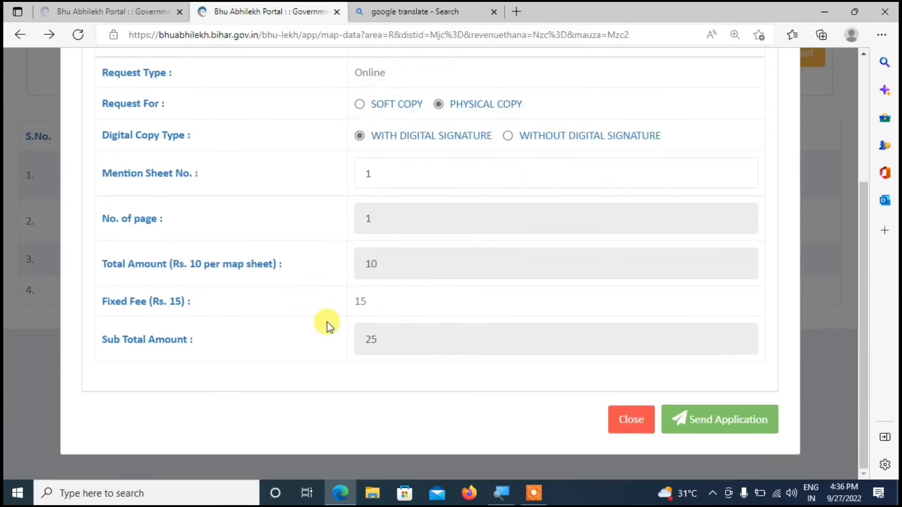
# Send the digital copy application for the map and proceed to make its payment.
pyautogui.click(706, 428)
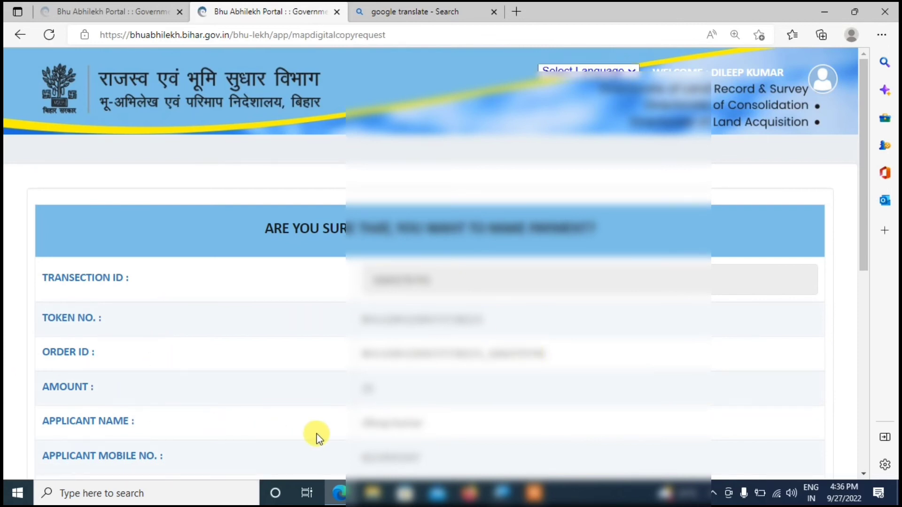
pyautogui.scroll(-4, 308, 413)
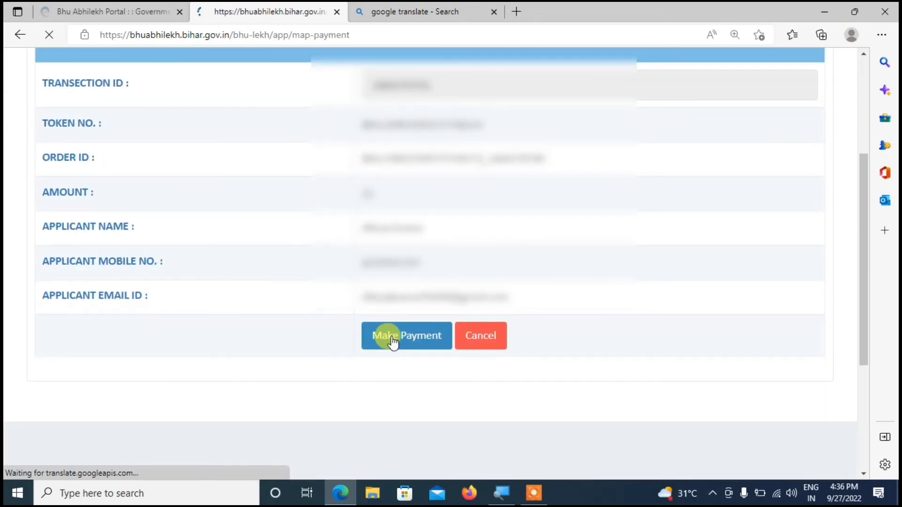
pyautogui.click(390, 336)
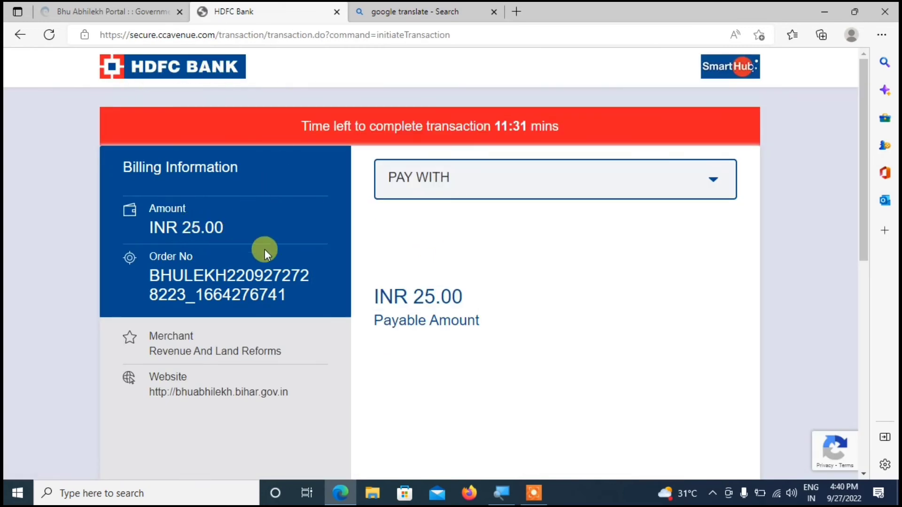
# Try the other bank debit card payment method with RuPay and review the required card details.
pyautogui.click(416, 187)
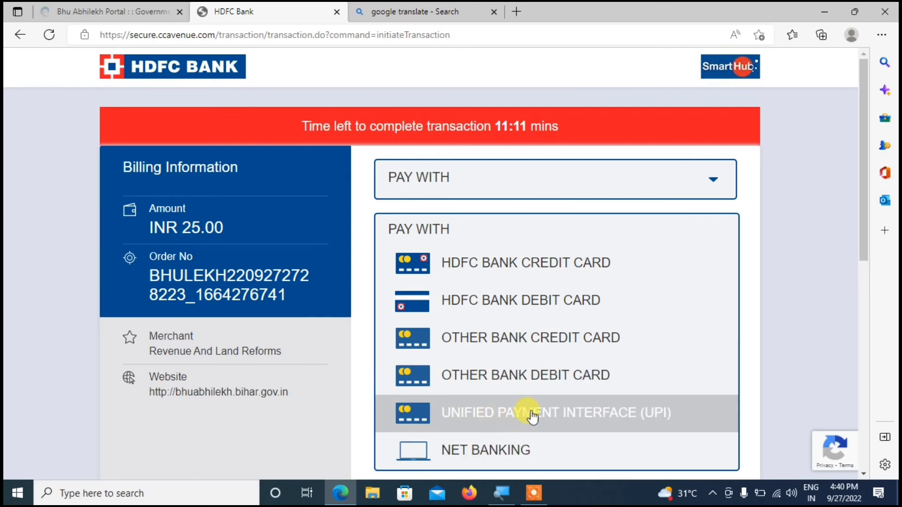
pyautogui.click(506, 382)
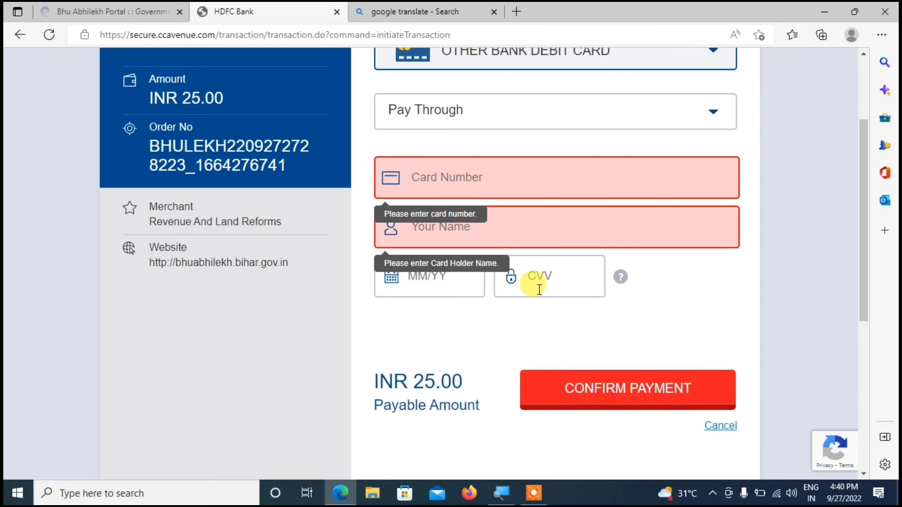
pyautogui.scroll(3, 539, 290)
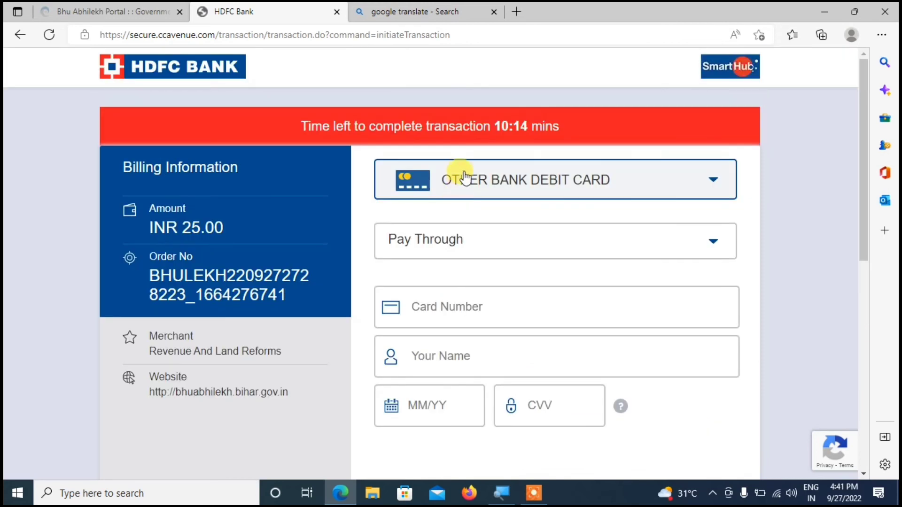
pyautogui.click(460, 240)
pyautogui.click(421, 289)
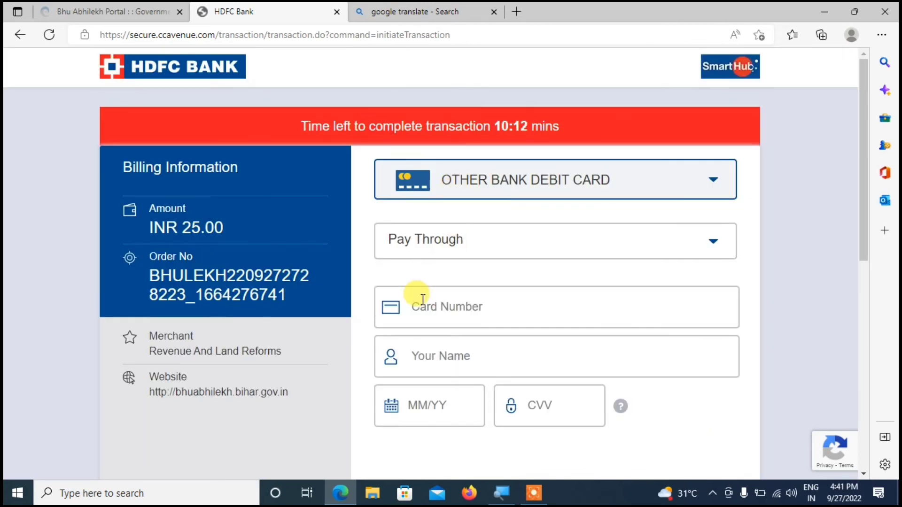
pyautogui.click(455, 240)
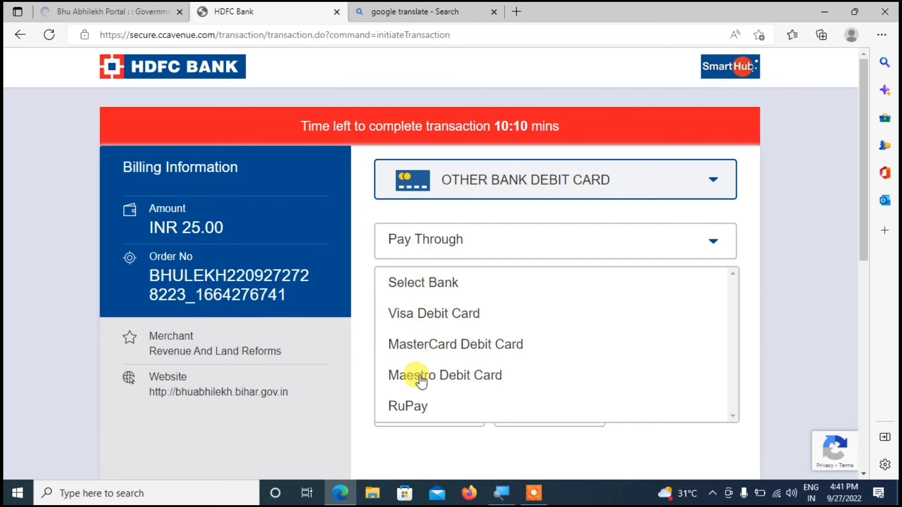
pyautogui.click(410, 405)
pyautogui.scroll(-4, 429, 328)
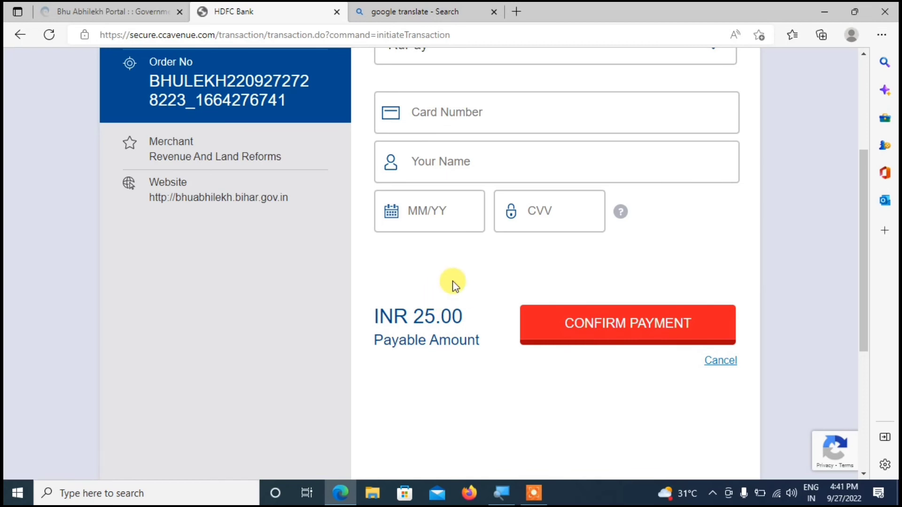
pyautogui.scroll(4, 452, 284)
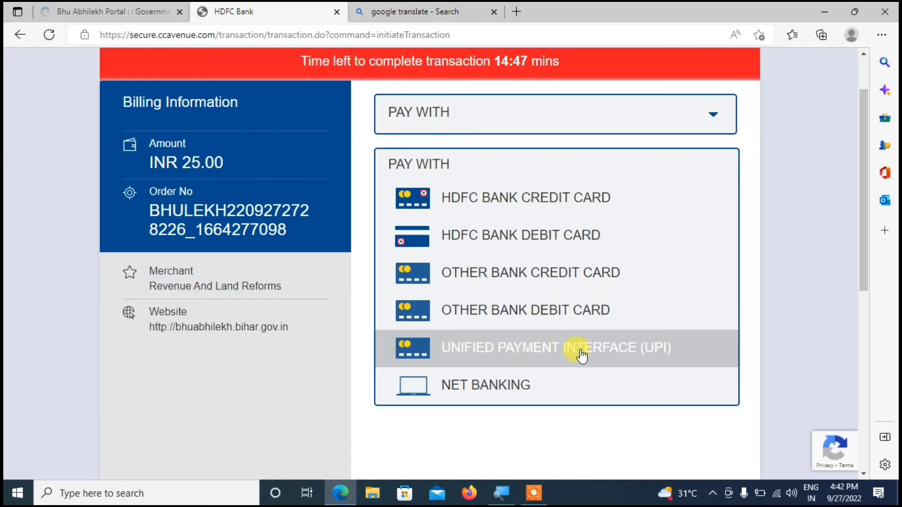
# Choose Unified Payment Interface (UPI) with PhonePe as the payment method and activate the UPI ID entry.
pyautogui.click(572, 355)
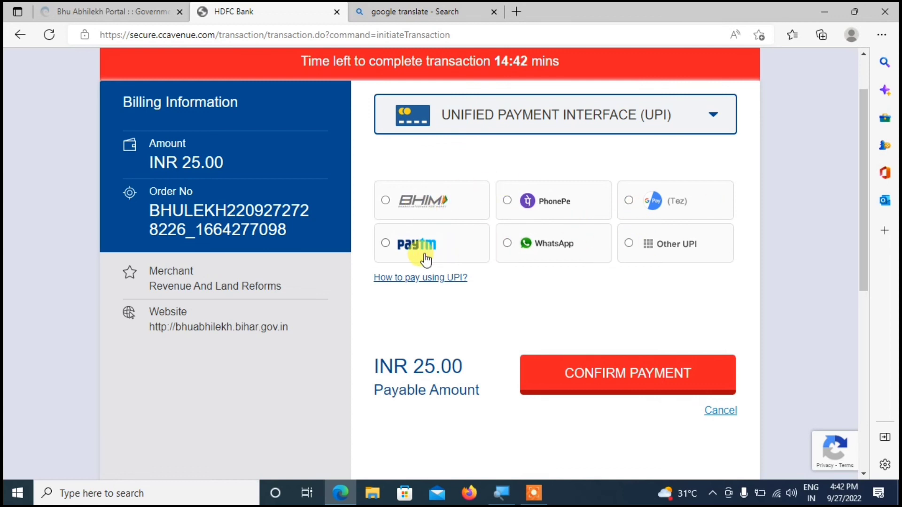
pyautogui.click(514, 203)
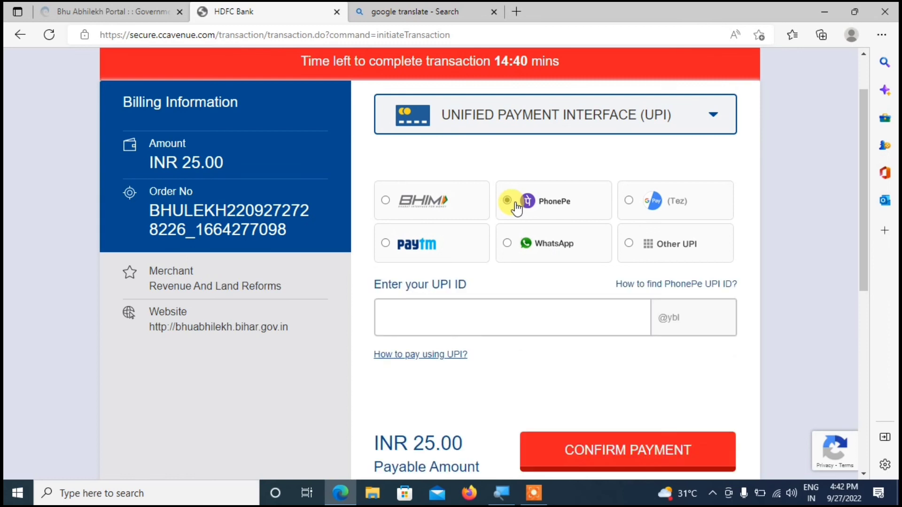
pyautogui.click(465, 325)
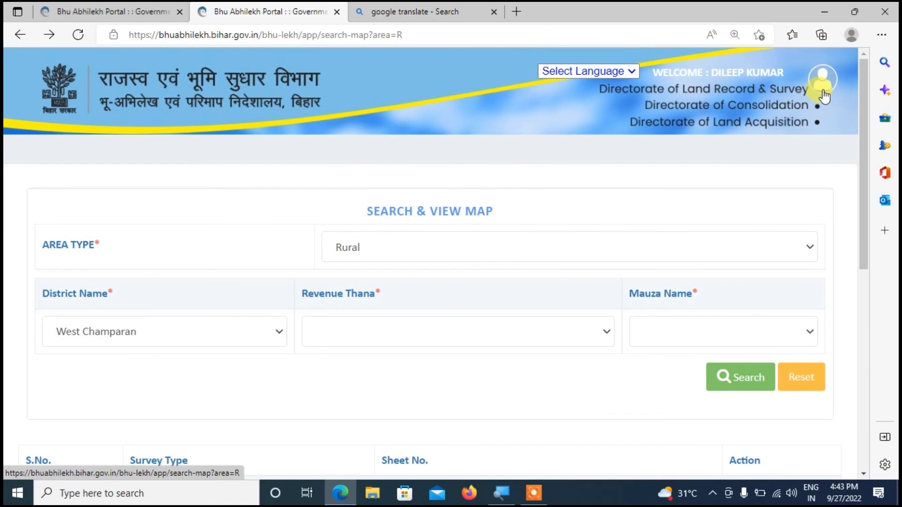
# Open the map application status from the account options.
pyautogui.click(823, 92)
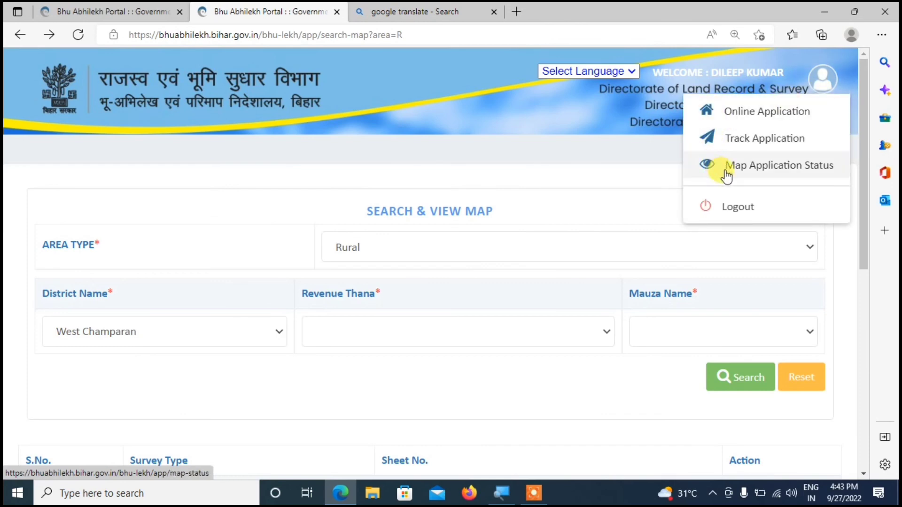